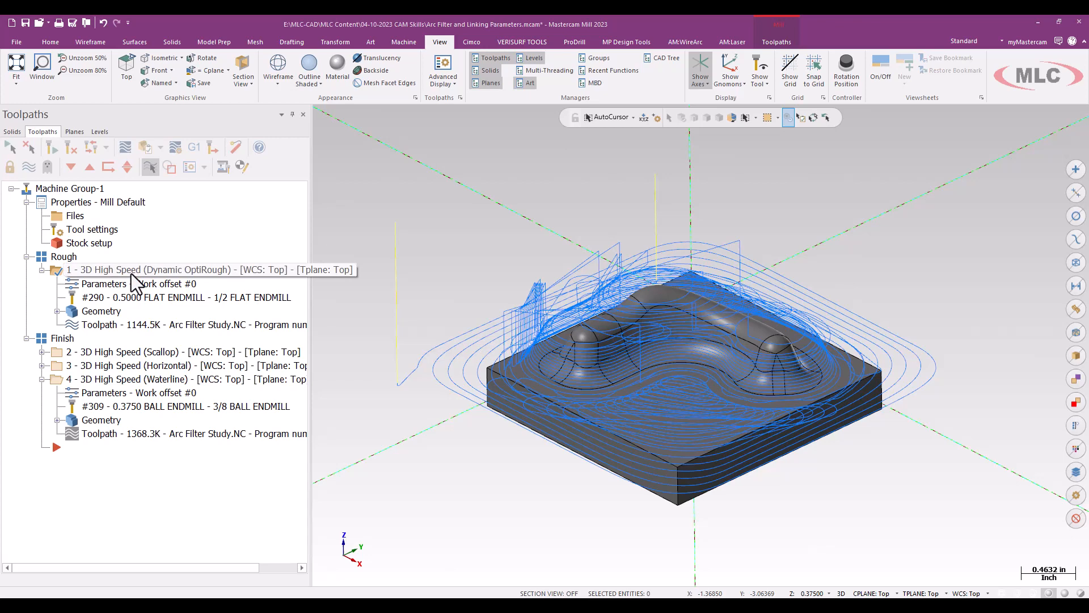
# - Compare the displayed toolpaths of the Waterline finishing operation and the Dynamic OptiRough roughing operation
pyautogui.click(152, 379)
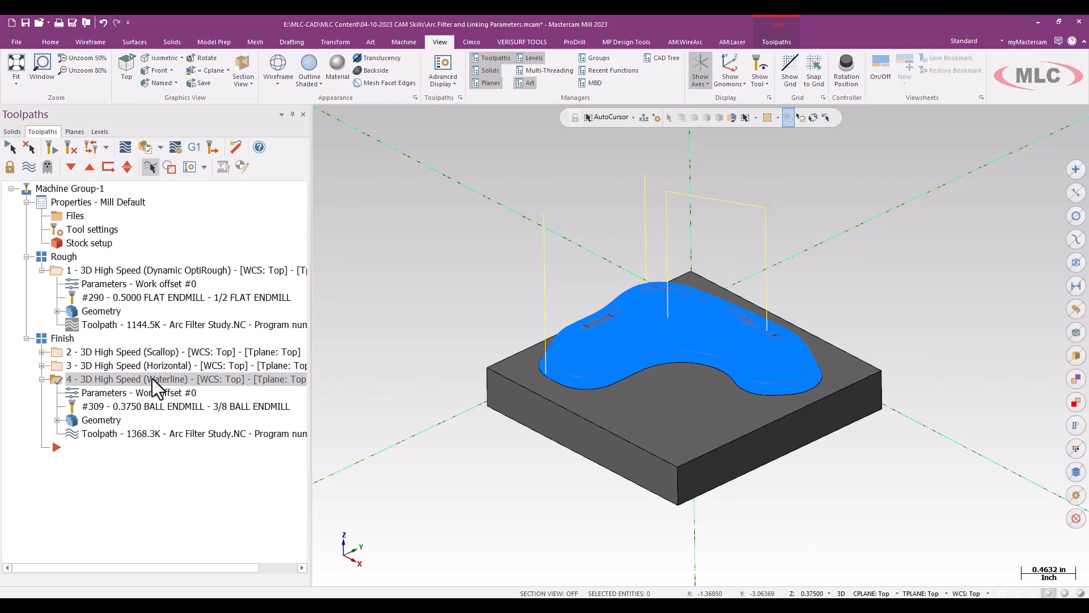
pyautogui.click(186, 269)
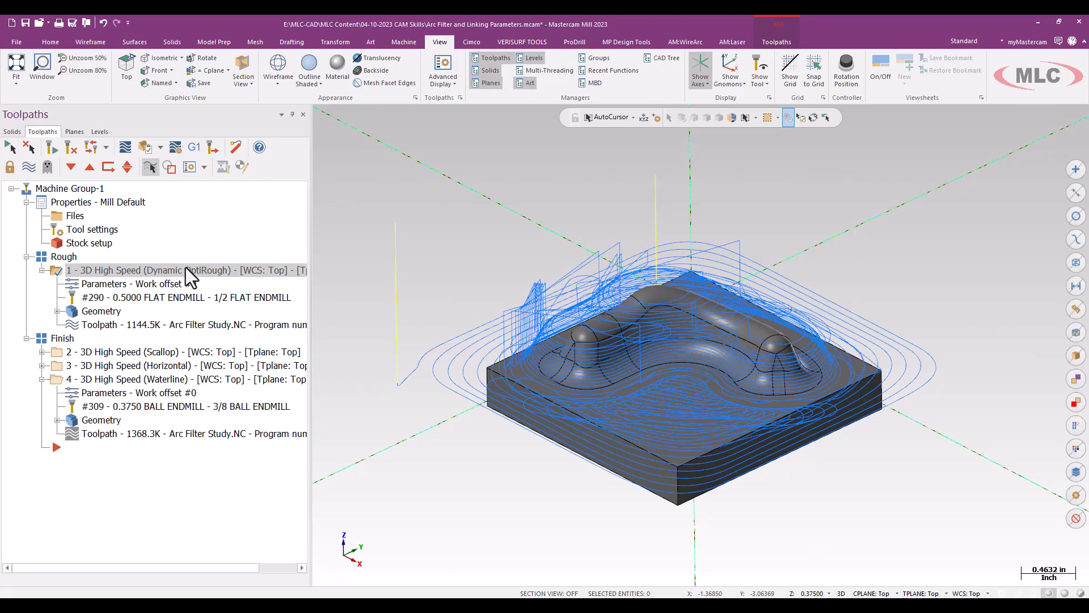
pyautogui.click(168, 379)
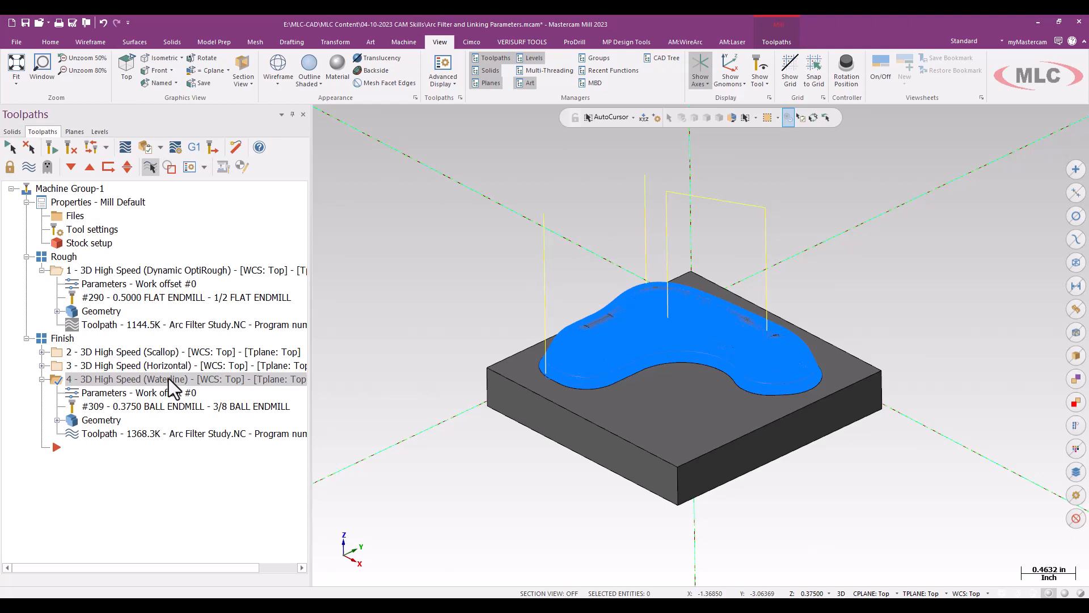
pyautogui.click(175, 269)
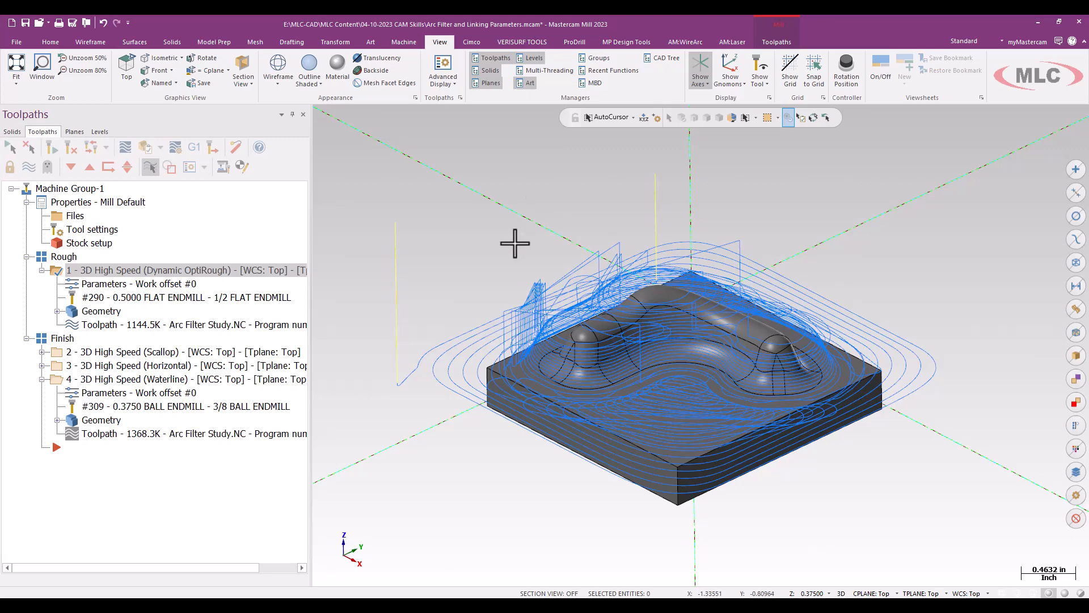
pyautogui.click(193, 168)
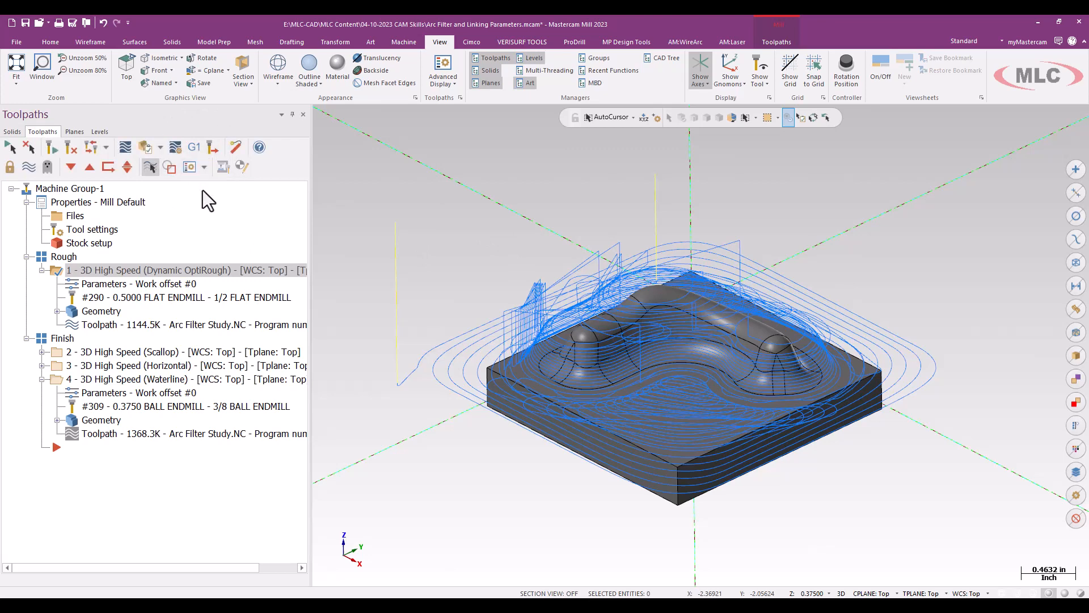
pyautogui.click(205, 168)
pyautogui.click(204, 168)
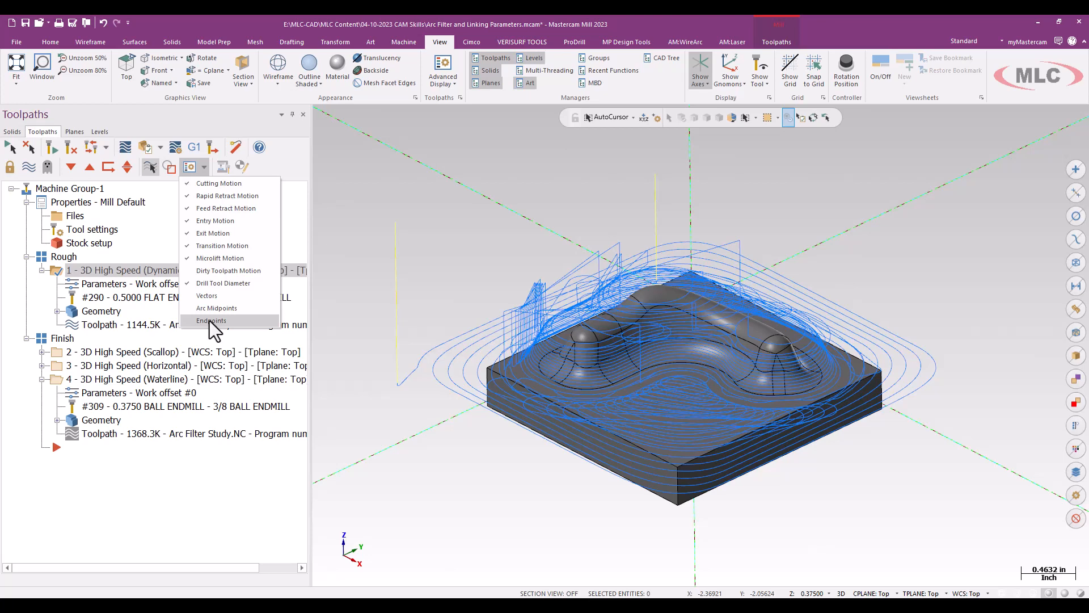
pyautogui.click(205, 117)
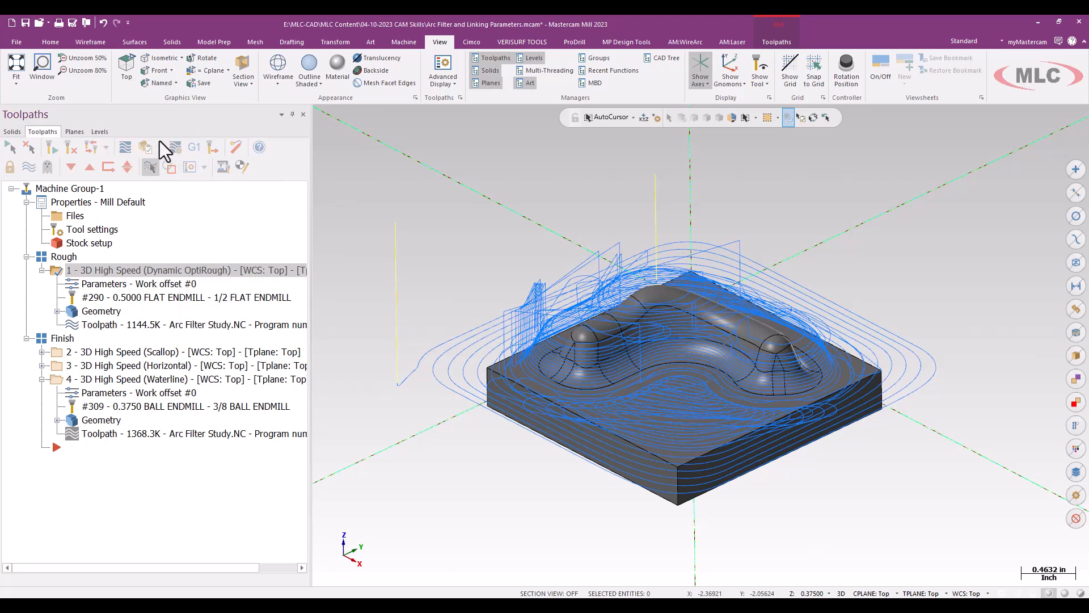
# - Backplot the Dynamic OptiRough operation with its end points shown, hide them again, and close the backplot
pyautogui.click(126, 148)
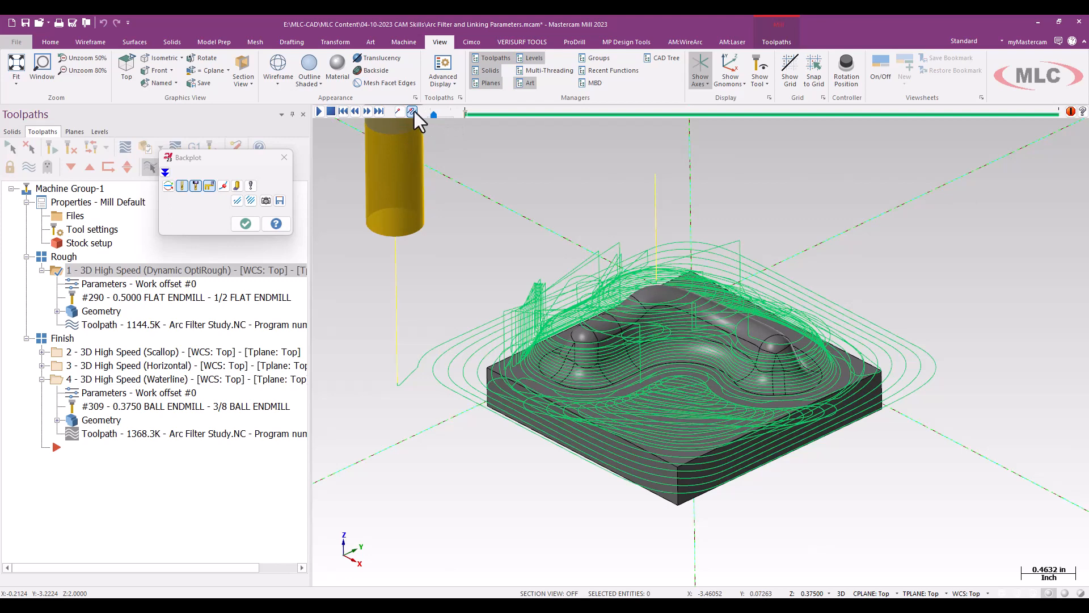
pyautogui.click(225, 185)
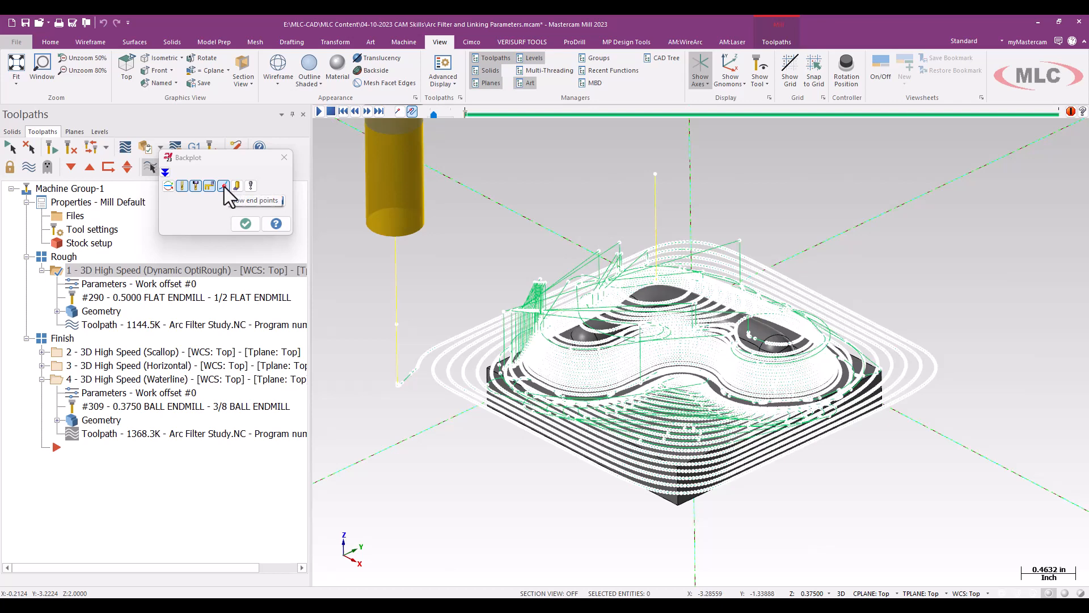
pyautogui.click(224, 186)
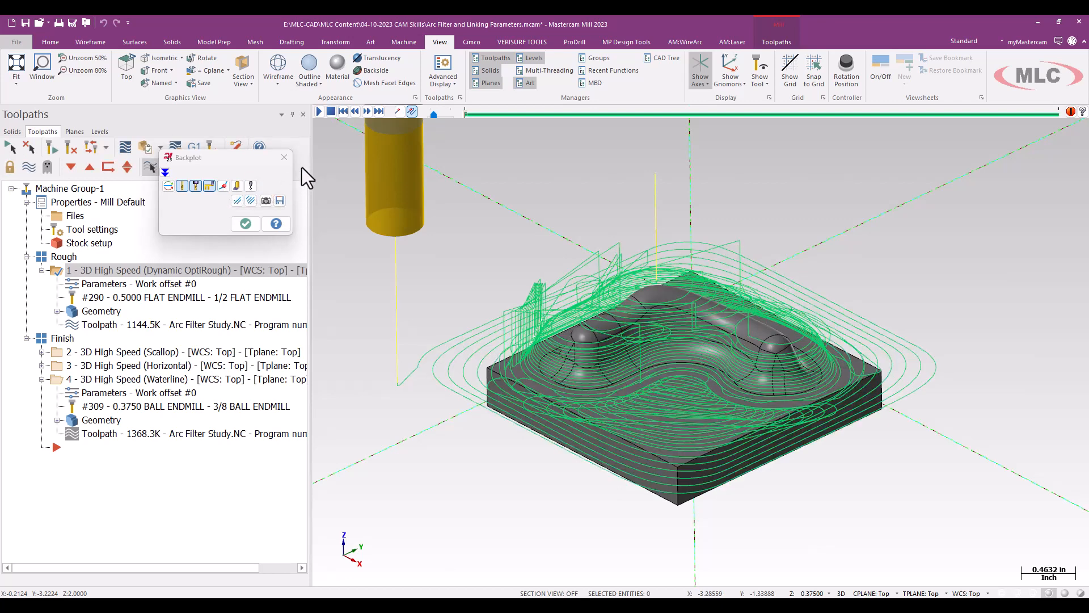
pyautogui.click(284, 157)
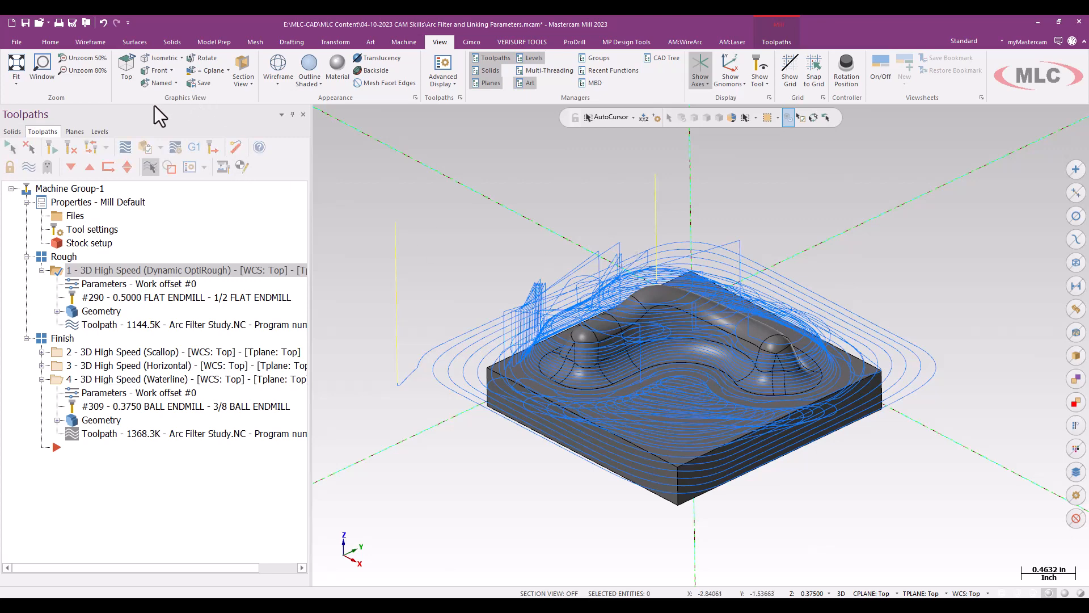
# - Turn on Advanced Display for the OptiRough toolpath and switch the Endpoints display on and off again
pyautogui.click(203, 167)
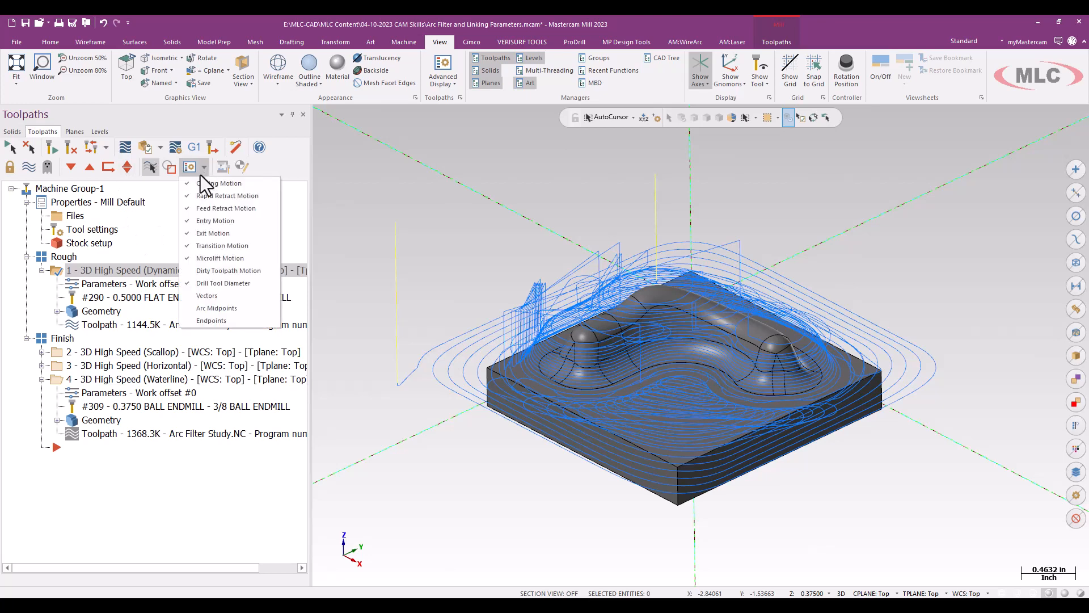
pyautogui.click(227, 321)
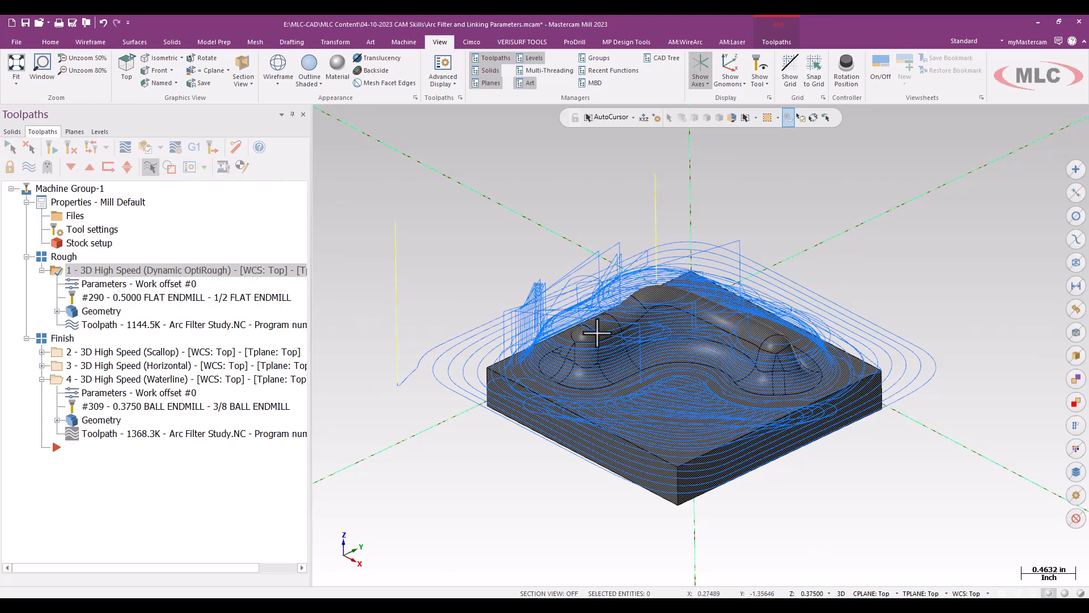
pyautogui.click(191, 165)
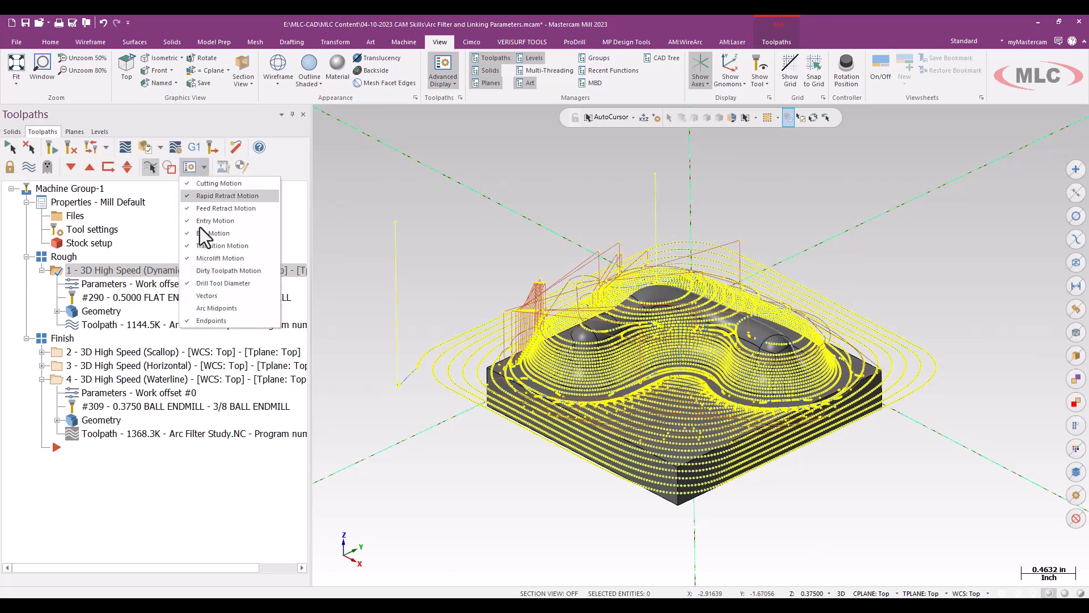
pyautogui.click(209, 322)
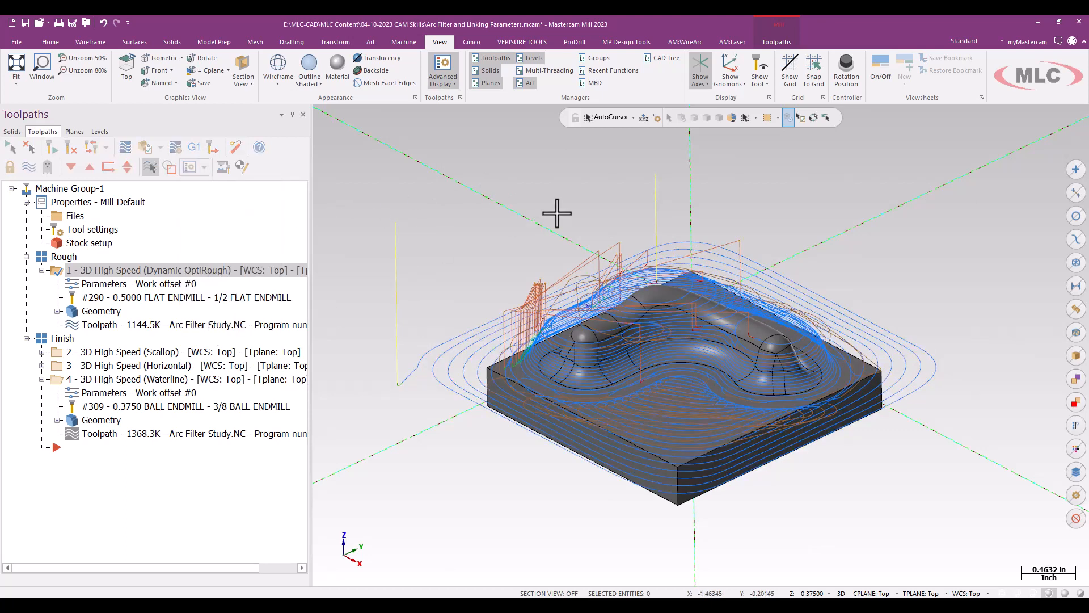
# - Show the endpoints of the Dynamic OptiRough toolpath on the model
pyautogui.scroll(4, 530, 318)
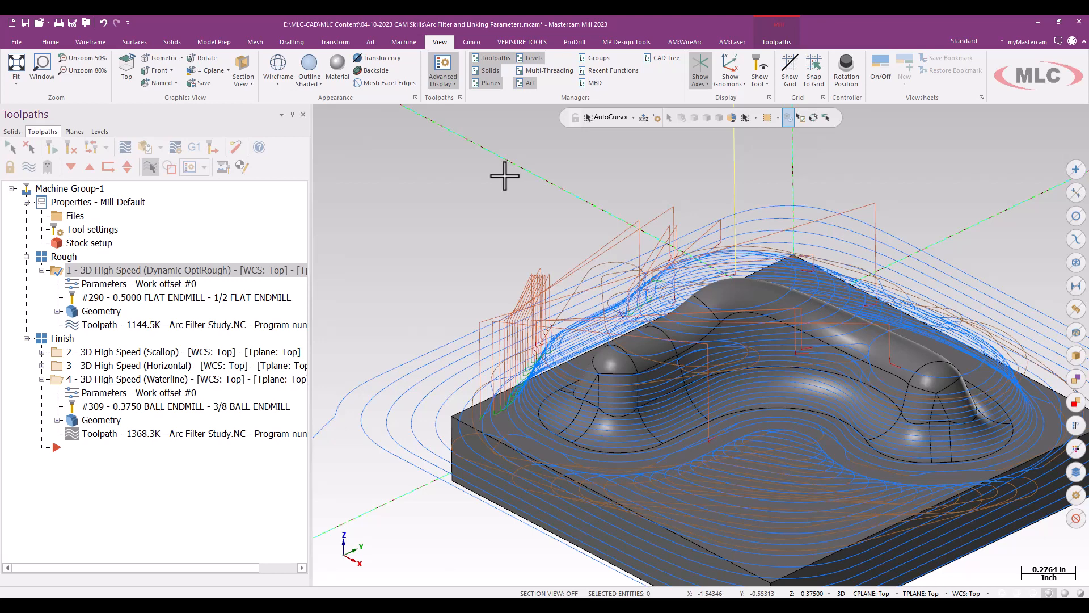
pyautogui.click(204, 167)
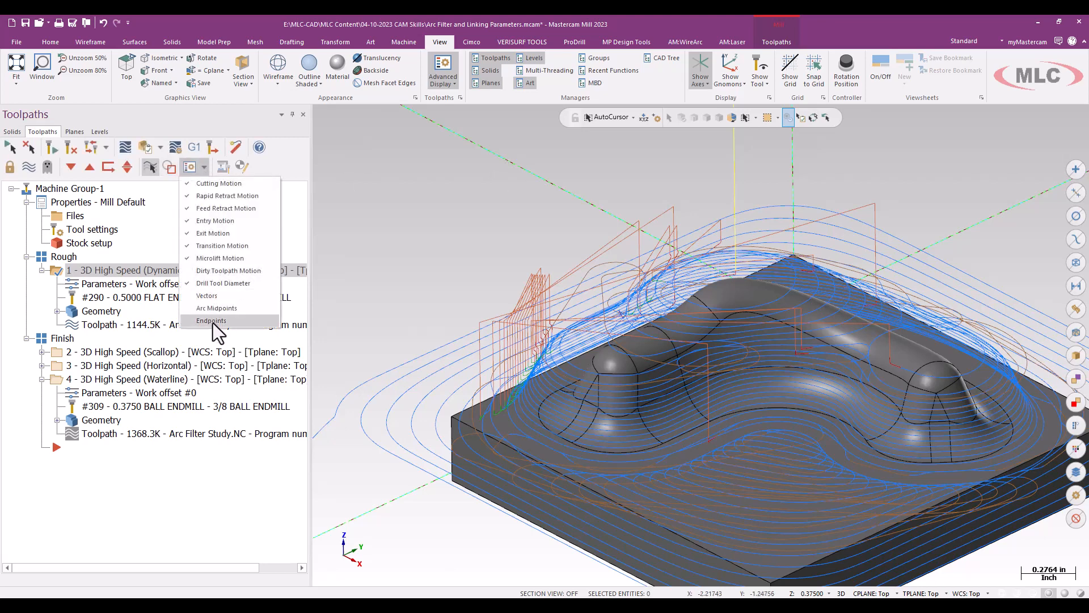
pyautogui.click(211, 321)
pyautogui.scroll(-3, 463, 264)
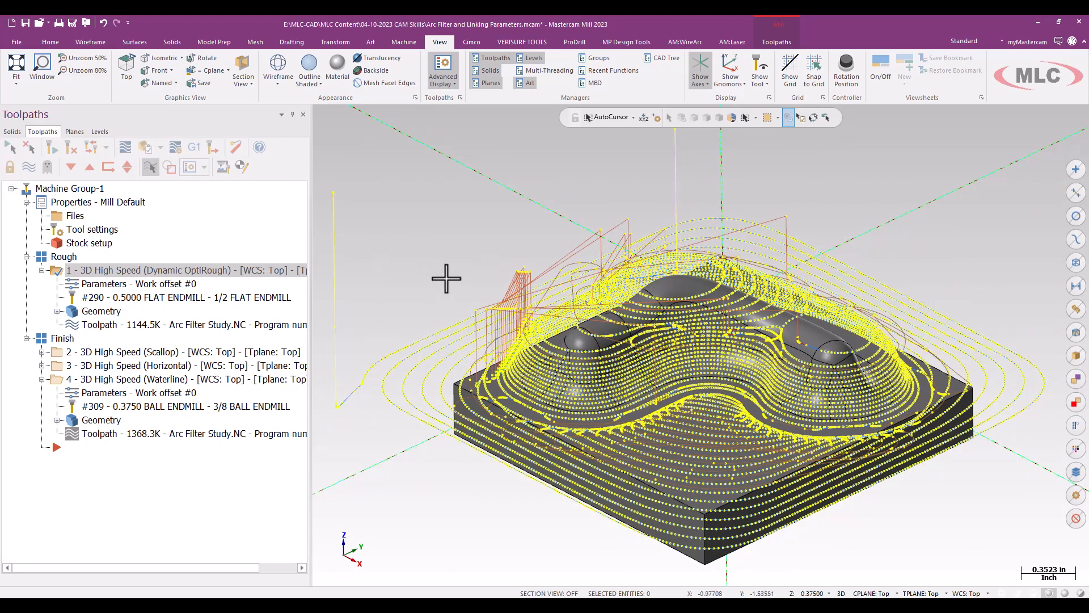
# - Open the Advanced Toolpath Display settings and select the Endpoints entry for editing
pyautogui.click(446, 65)
pyautogui.click(445, 65)
pyautogui.click(460, 99)
pyautogui.moveTo(444, 145); pyautogui.dragTo(381, 85)
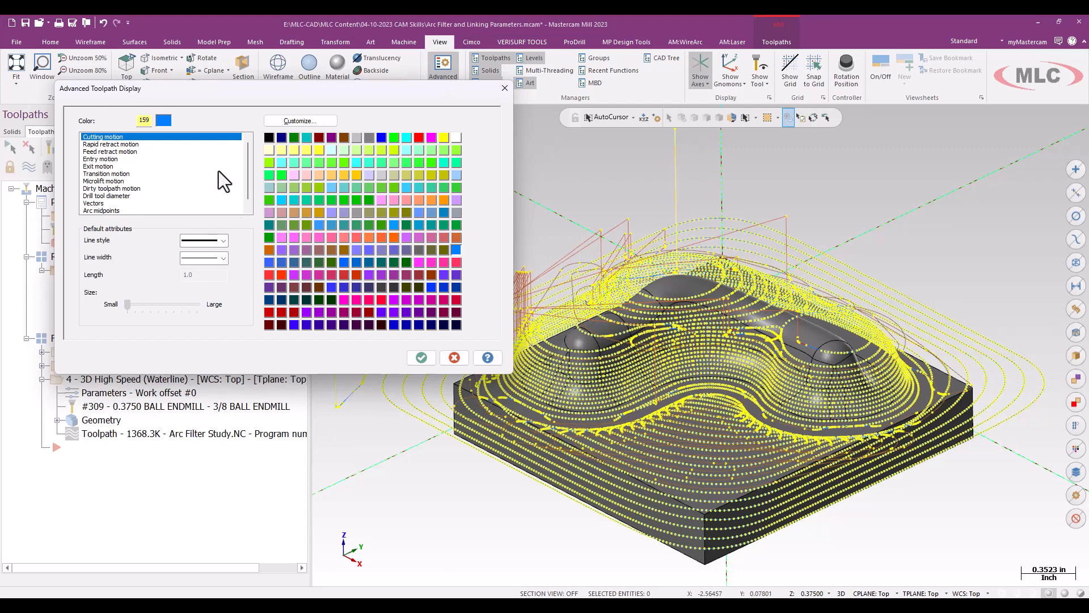
pyautogui.scroll(-1, 172, 179)
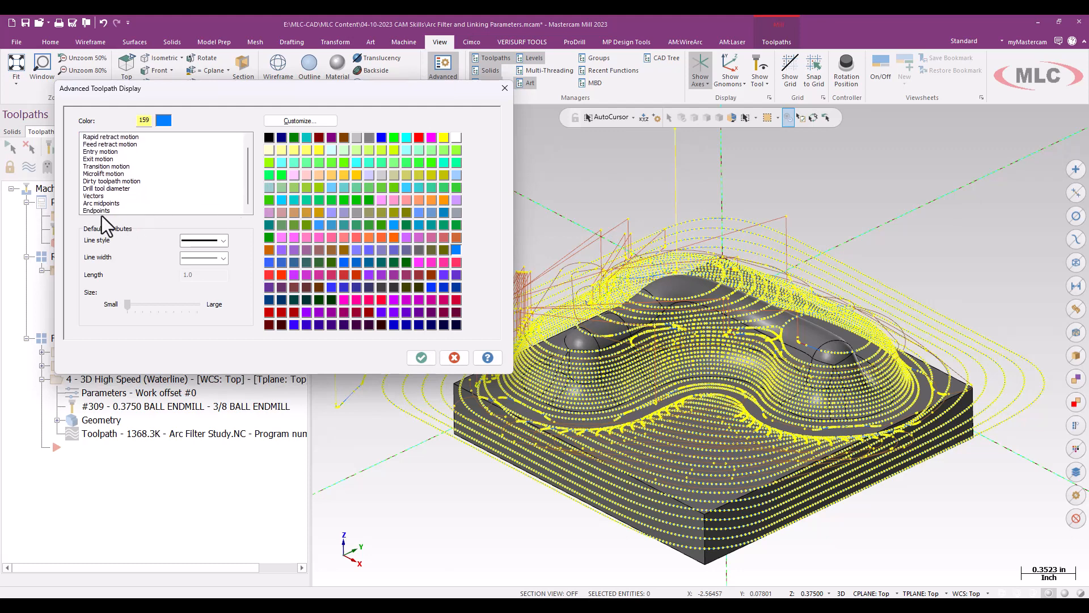
pyautogui.click(103, 211)
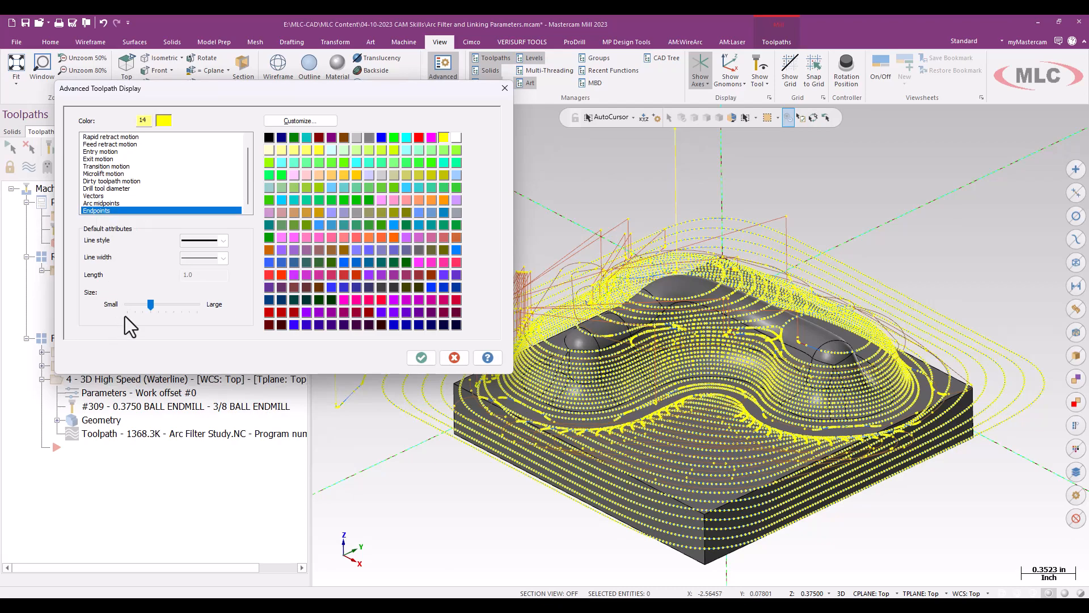
pyautogui.moveTo(155, 306)
pyautogui.mouseDown()
pyautogui.moveTo(191, 308)
pyautogui.moveTo(146, 308)
pyautogui.mouseUp()
# - Set the endpoints' color to cyan (11) and save the display settings to the configuration file
pyautogui.click(431, 138)
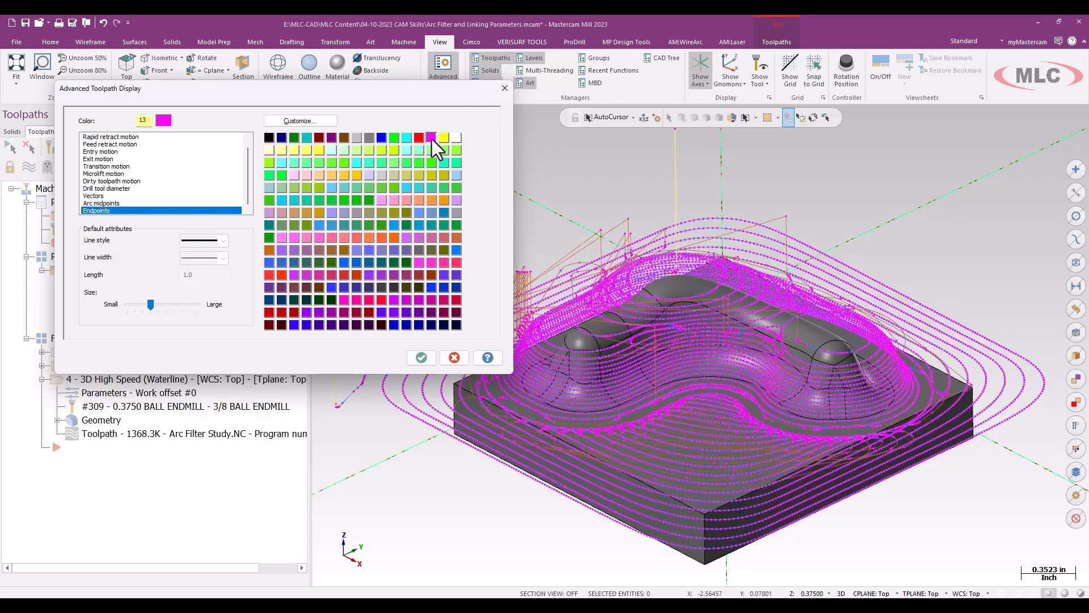
pyautogui.click(406, 138)
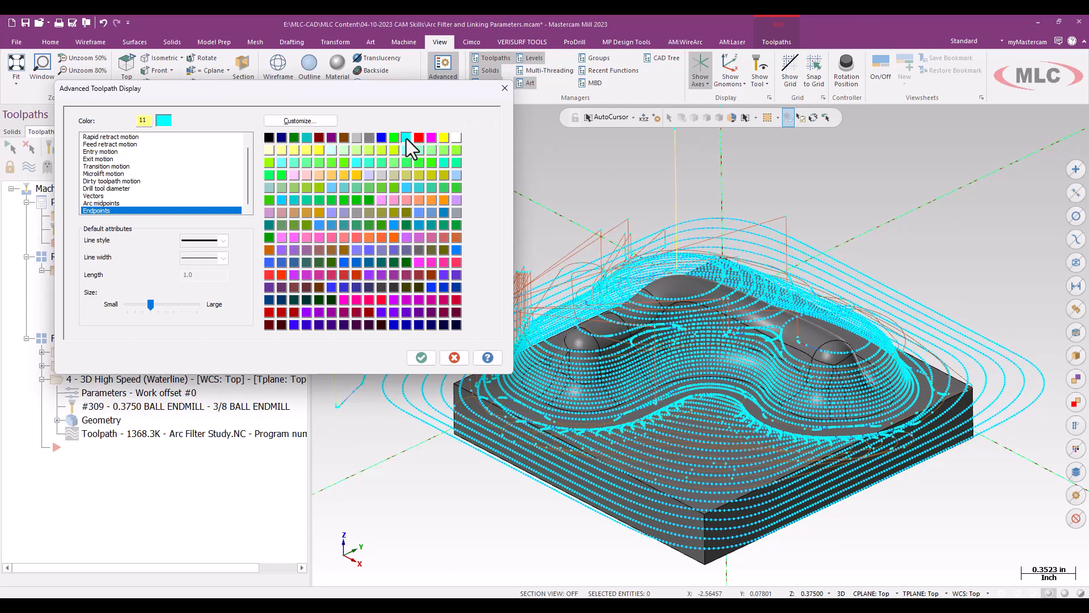
pyautogui.click(457, 138)
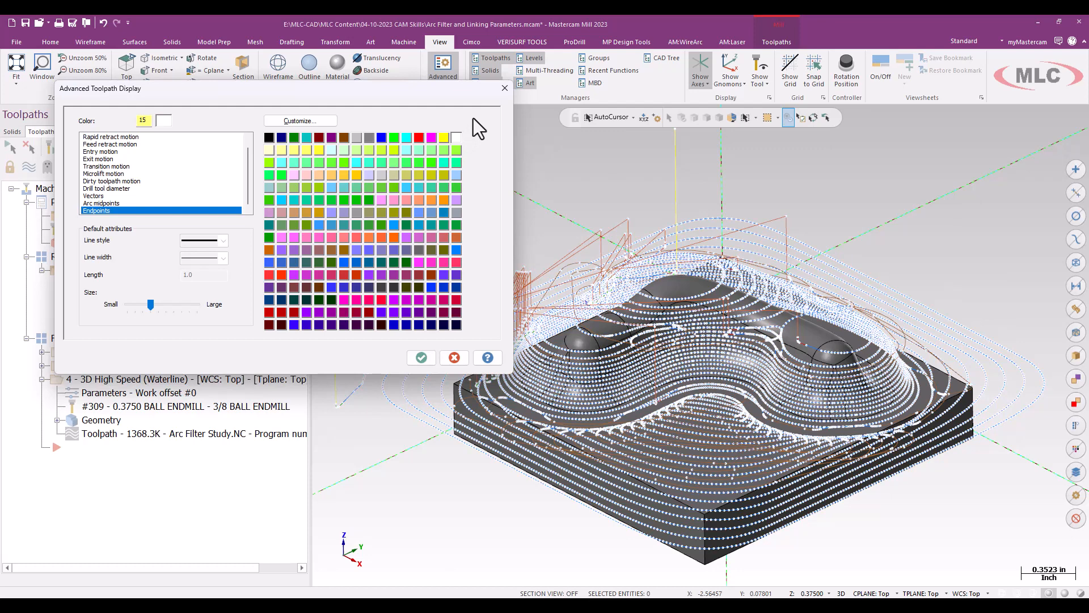
pyautogui.click(395, 138)
pyautogui.click(407, 141)
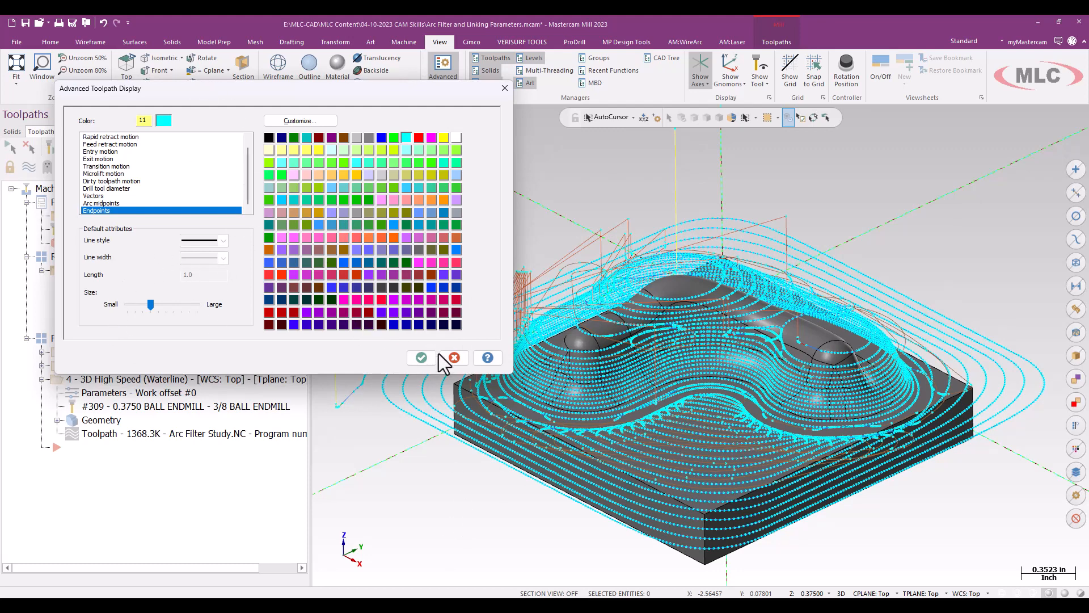
pyautogui.click(421, 357)
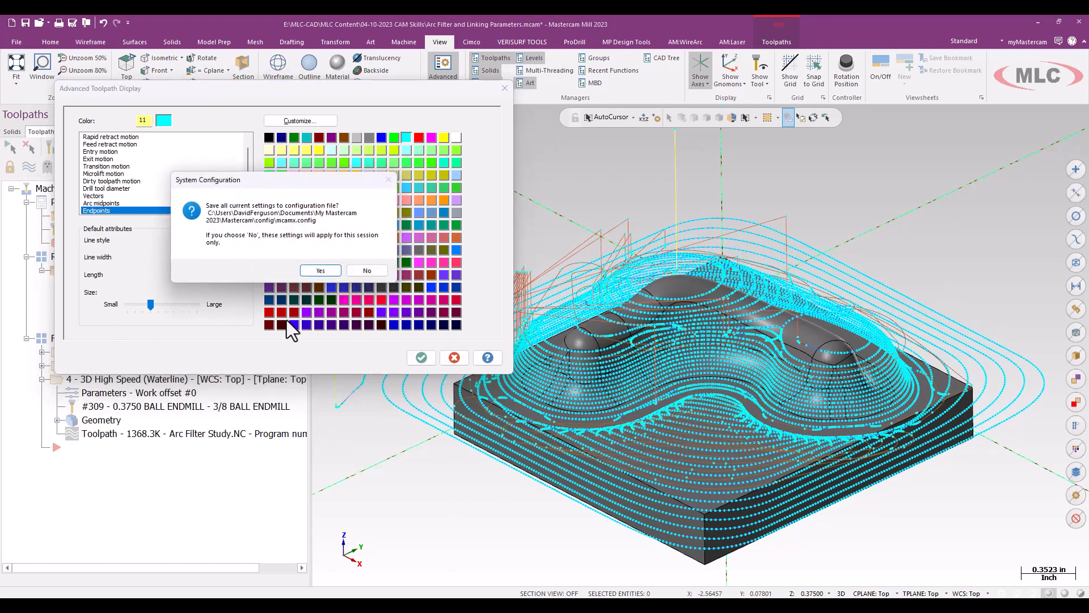
pyautogui.click(320, 271)
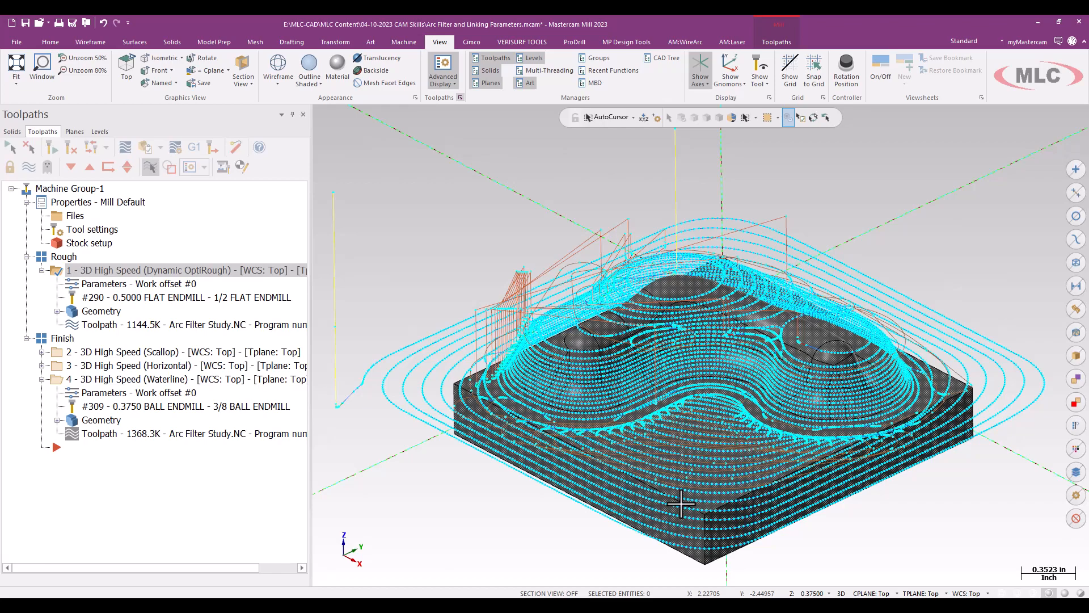
# - Enable Line/Arc Filtering Settings under Arc Filter / Tolerance in the Dynamic OptiRough operation's parameters
pyautogui.scroll(2, 545, 495)
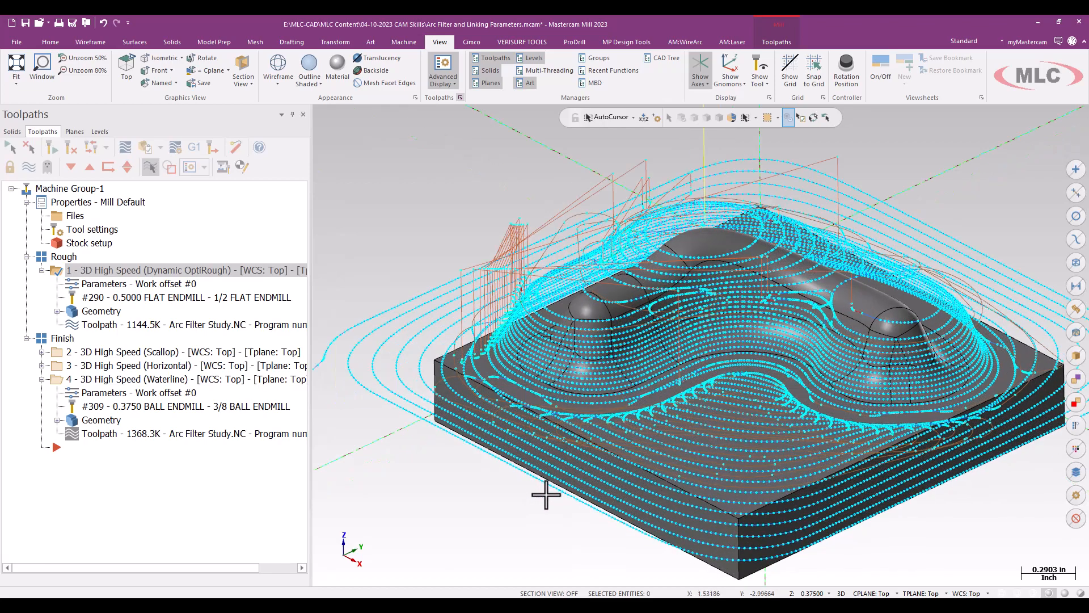
pyautogui.scroll(4, 545, 495)
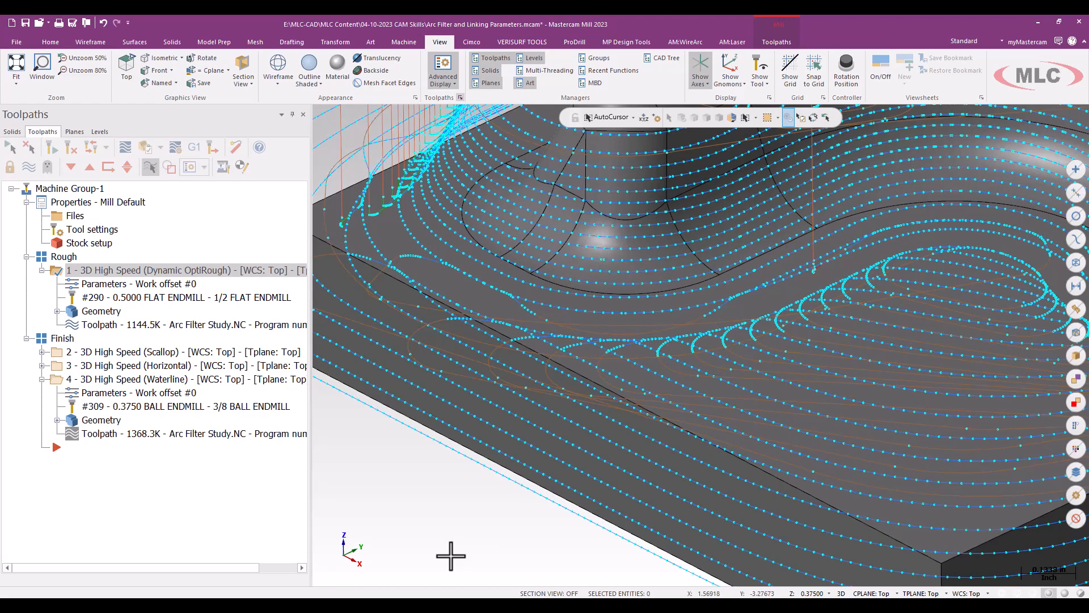
pyautogui.scroll(-5, 531, 437)
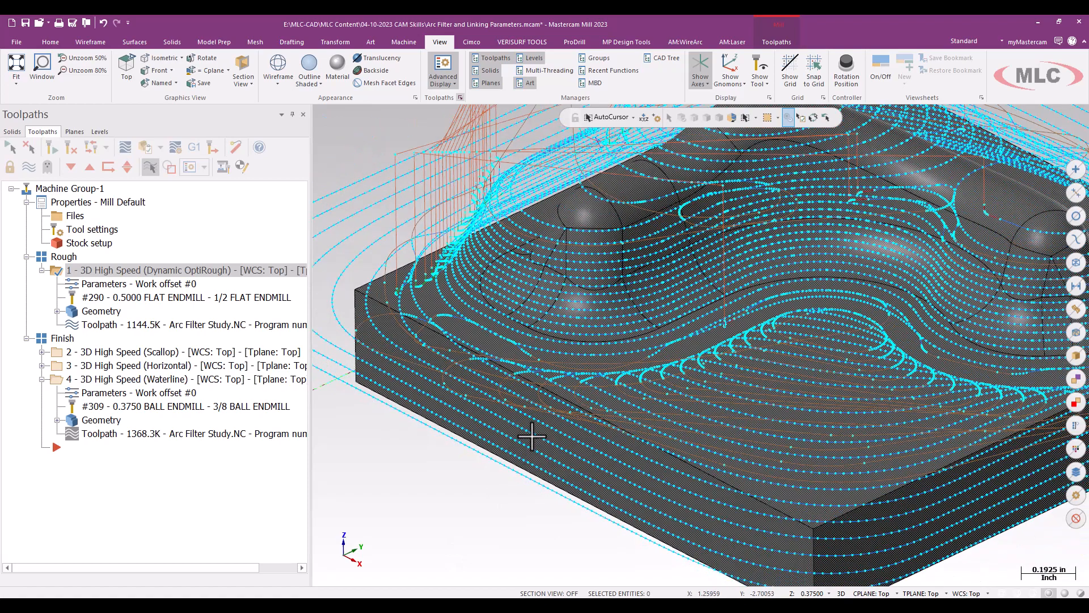
pyautogui.scroll(-1, 530, 437)
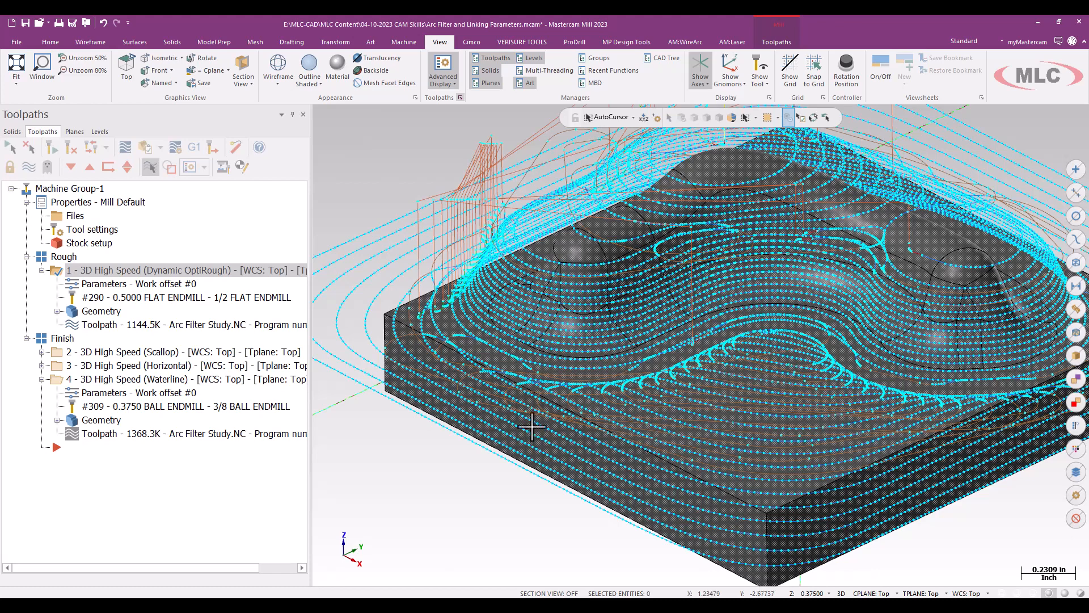
pyautogui.scroll(-3, 531, 437)
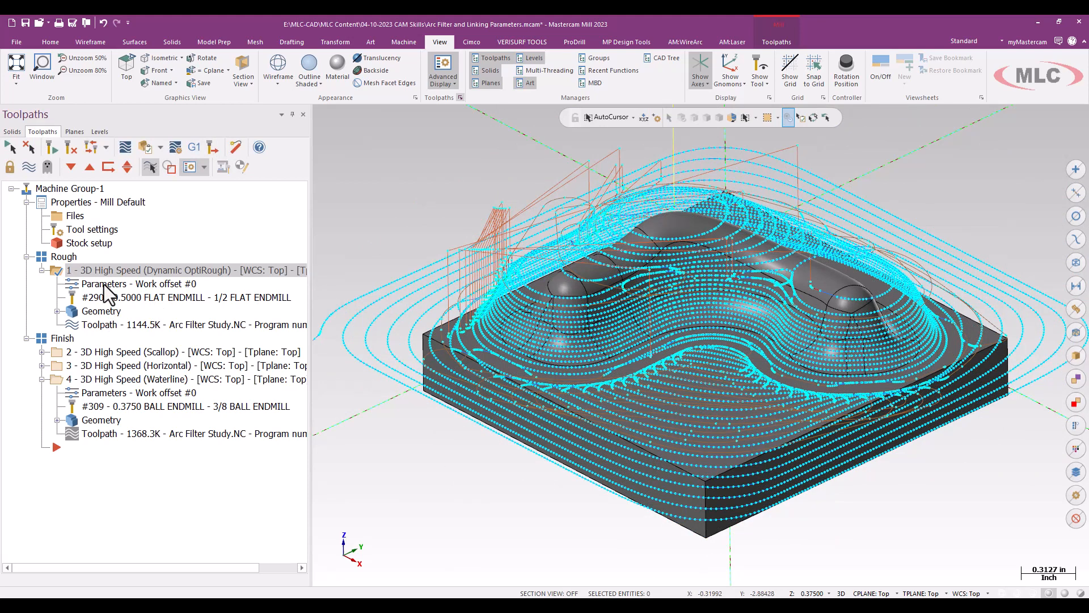
pyautogui.click(103, 284)
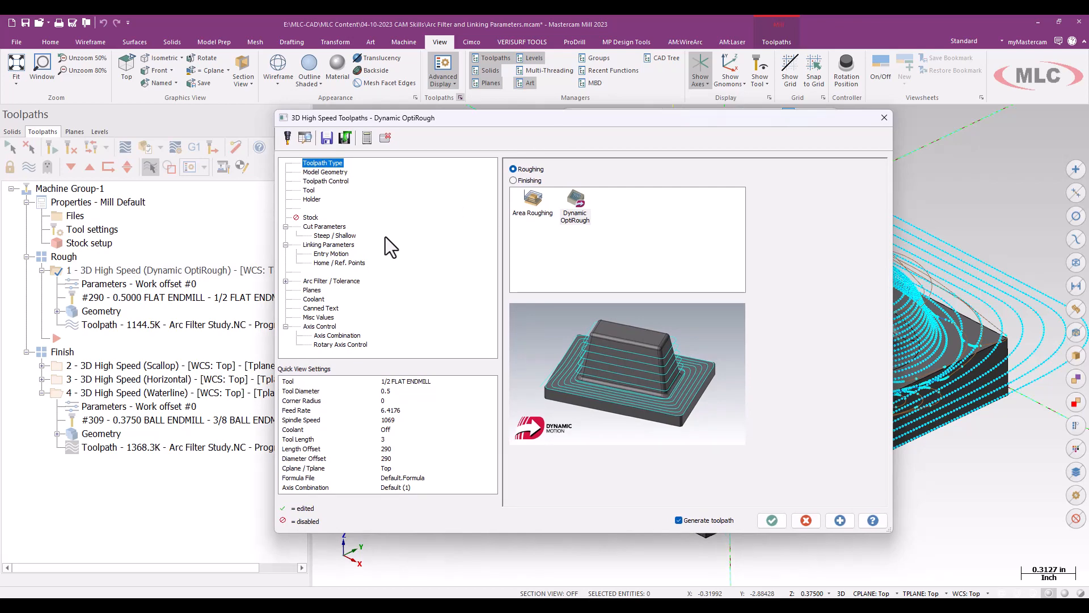
pyautogui.click(335, 282)
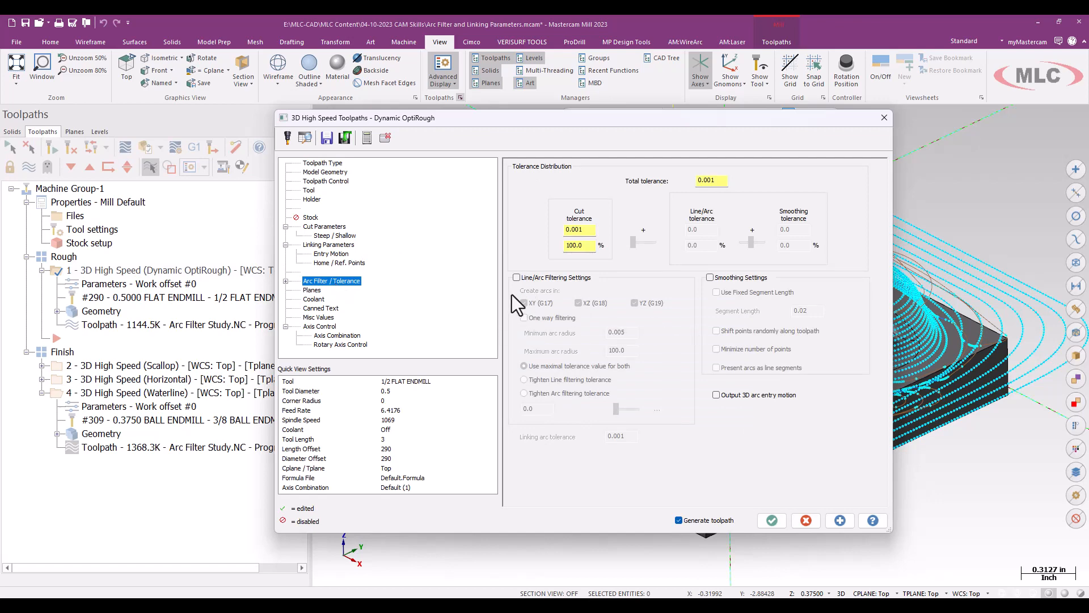
pyautogui.click(517, 278)
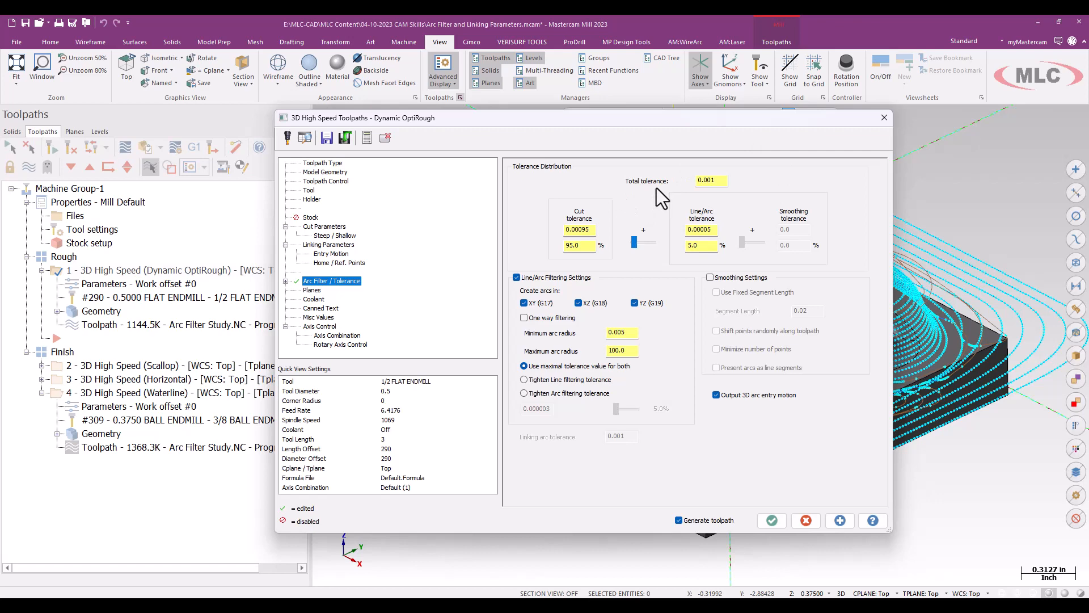
# - Set the Dynamic OptiRough operation's cut tolerance to 30% of the total tolerance and regenerate the toolpath
pyautogui.click(594, 230)
pyautogui.moveTo(634, 243); pyautogui.dragTo(631, 242)
pyautogui.moveTo(635, 241); pyautogui.dragTo(669, 241)
pyautogui.moveTo(587, 246); pyautogui.dragTo(508, 244)
pyautogui.write('30')
pyautogui.press('Tab')
pyautogui.press('ctrl')
pyautogui.click(772, 520)
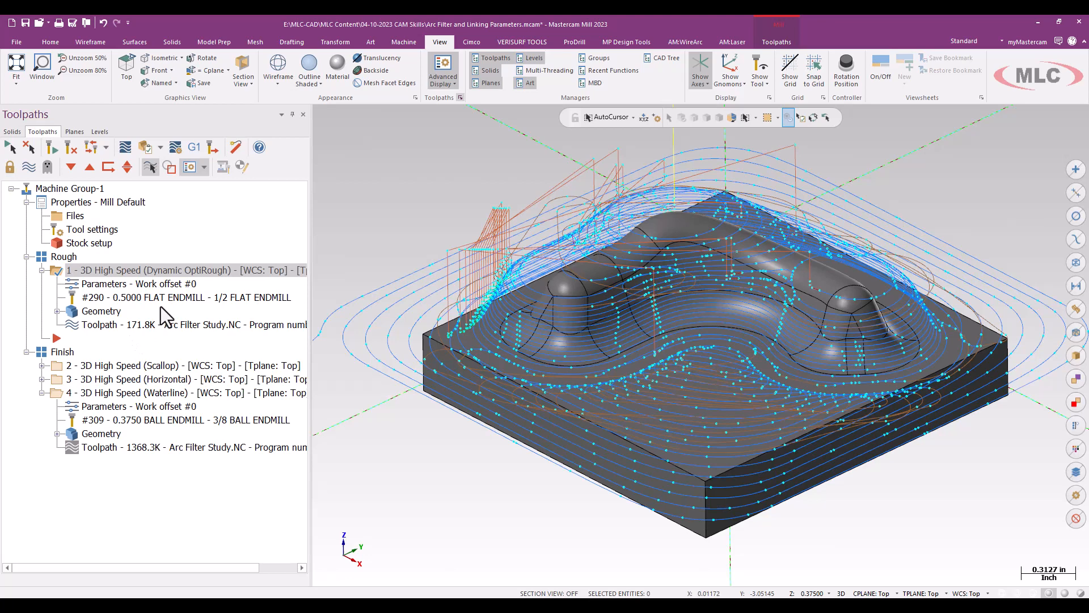
# - Display the Waterline finishing toolpath and move the insert position below operation 4 at the end of the Finish group
pyautogui.click(114, 393)
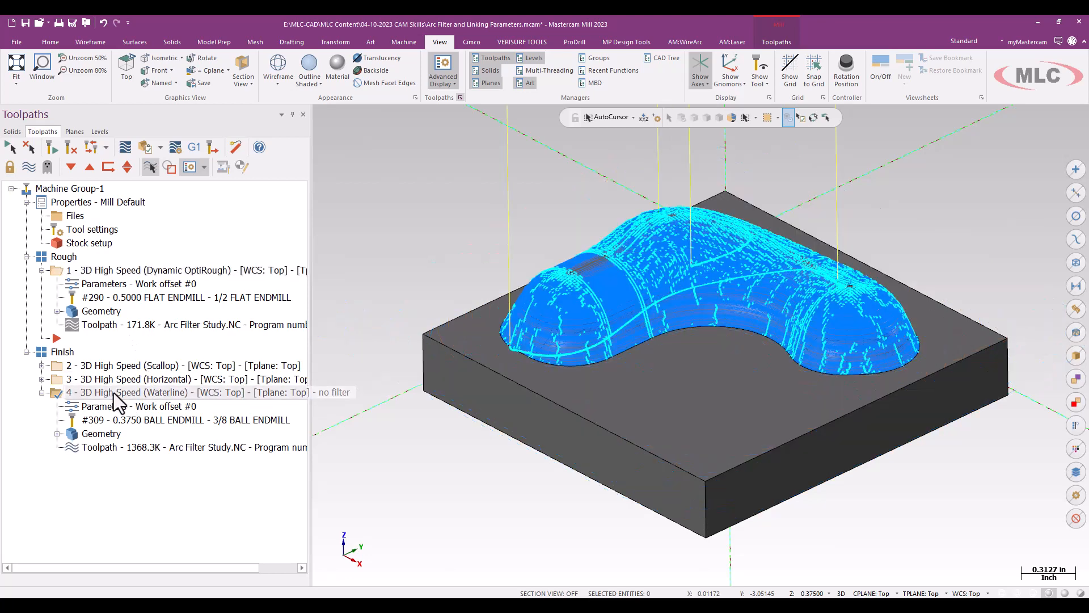
pyautogui.click(71, 167)
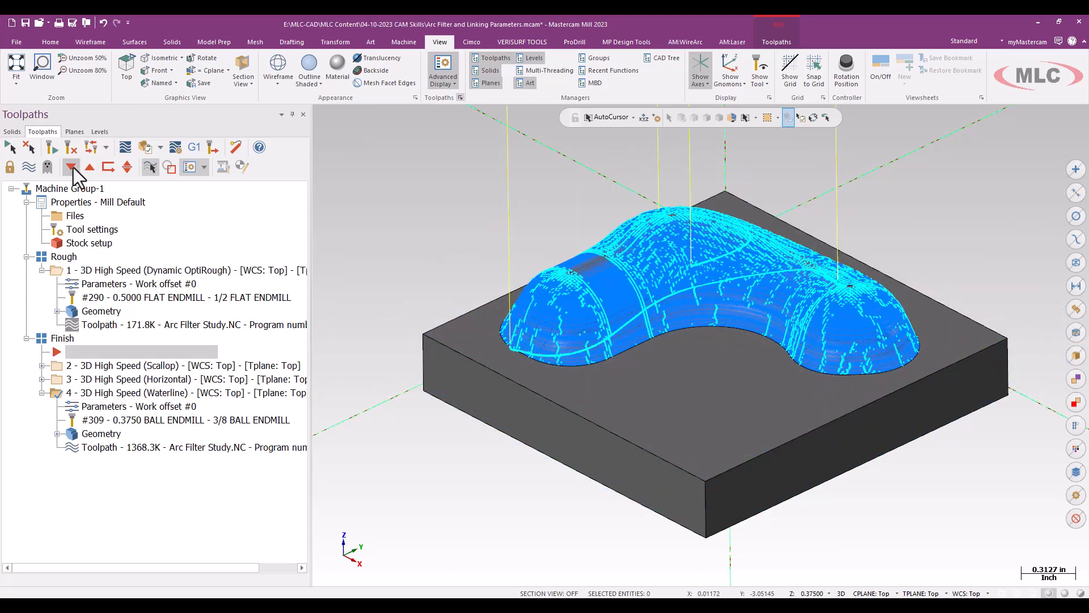
pyautogui.click(71, 166)
pyautogui.click(71, 167)
pyautogui.click(71, 167)
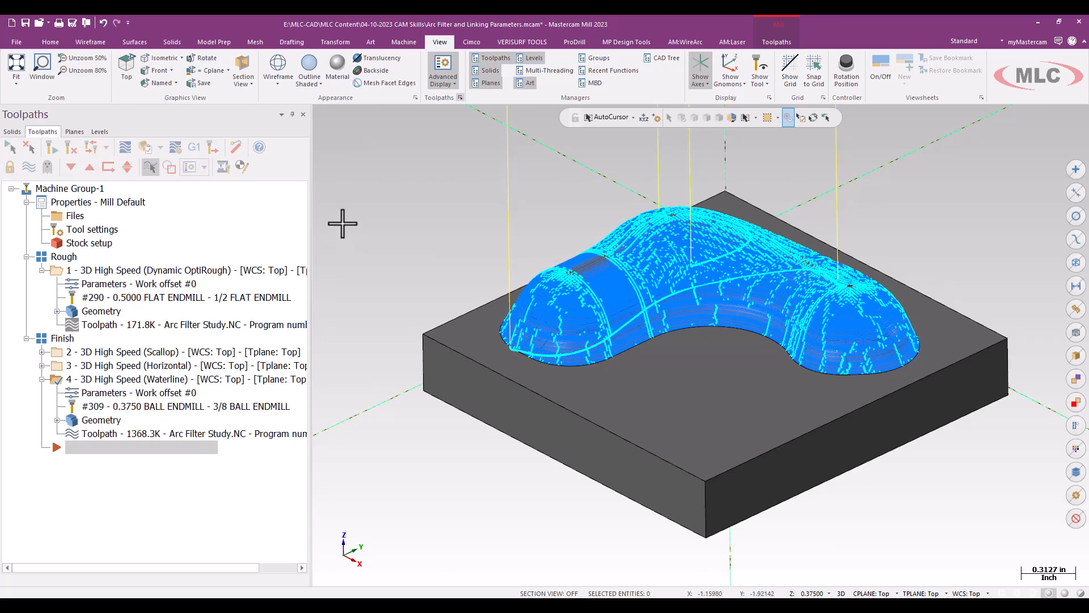
# - Examine the unfiltered Waterline toolpath's endpoints from the top view, especially around the rounded end of the boss
pyautogui.rightClick(391, 215)
pyautogui.click(410, 280)
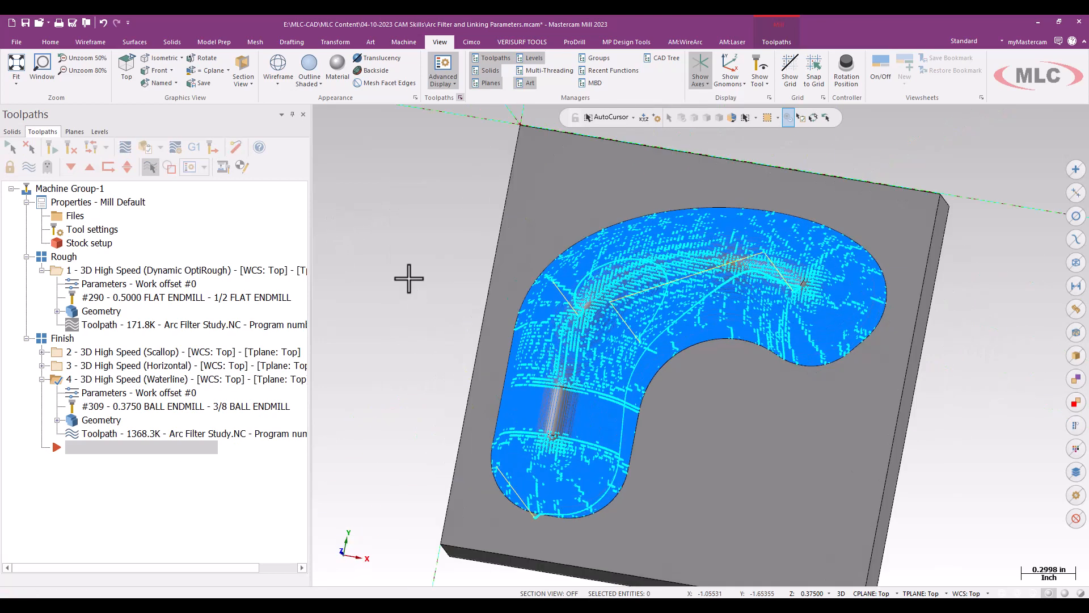
pyautogui.scroll(7, 509, 514)
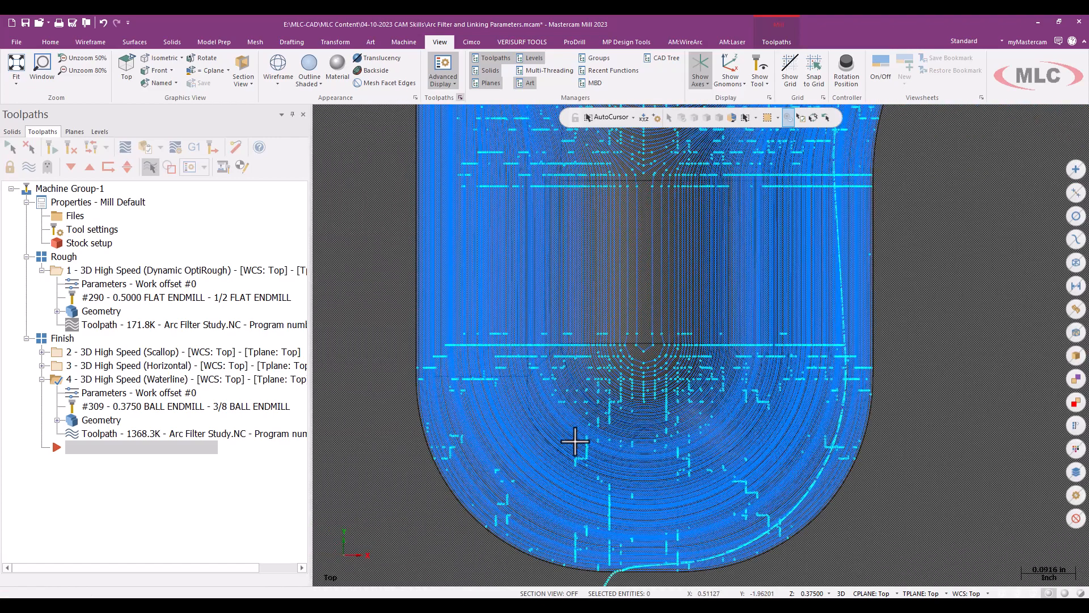
pyautogui.scroll(-6, 574, 440)
pyautogui.scroll(-1, 564, 451)
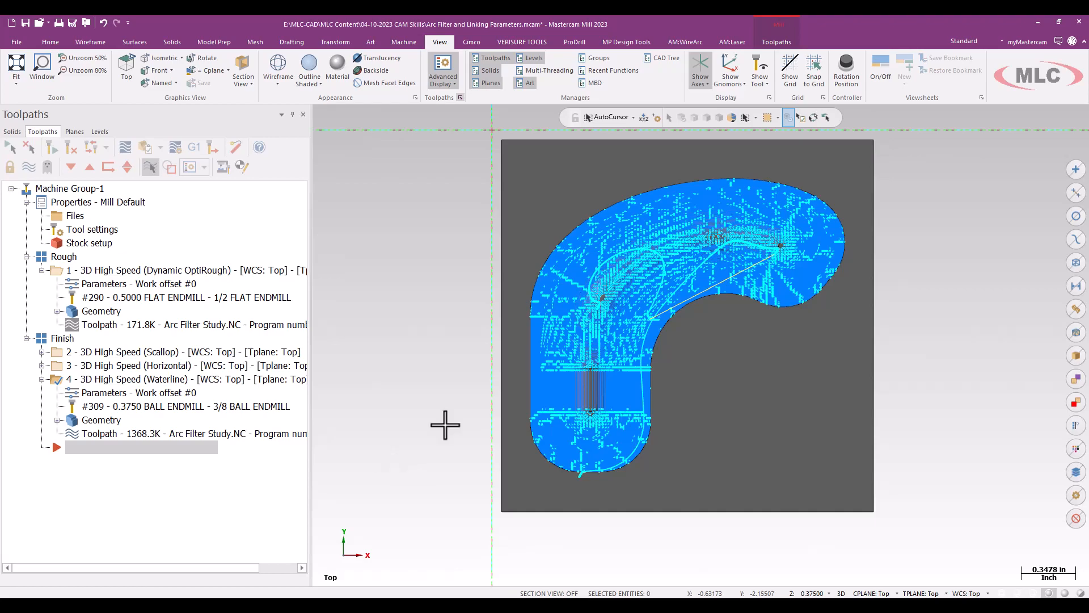
pyautogui.scroll(5, 584, 427)
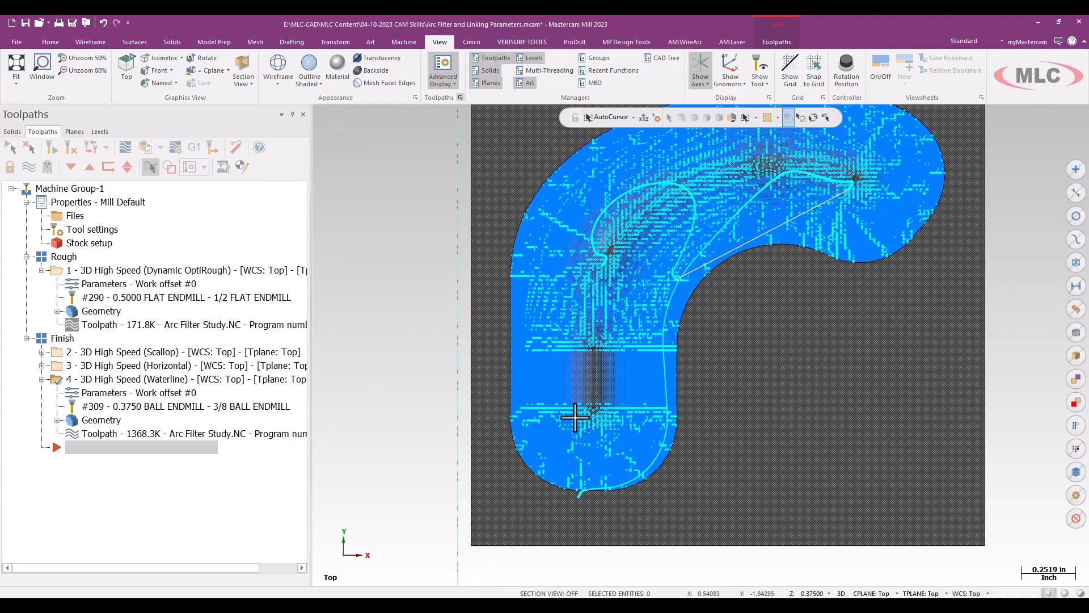
pyautogui.scroll(1, 543, 496)
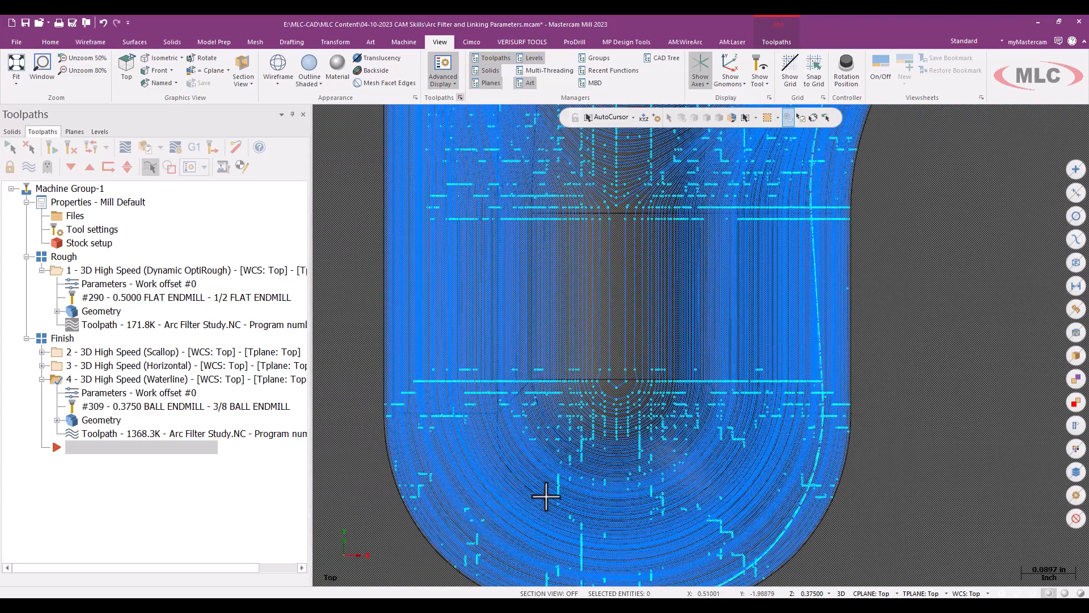
pyautogui.scroll(2, 546, 499)
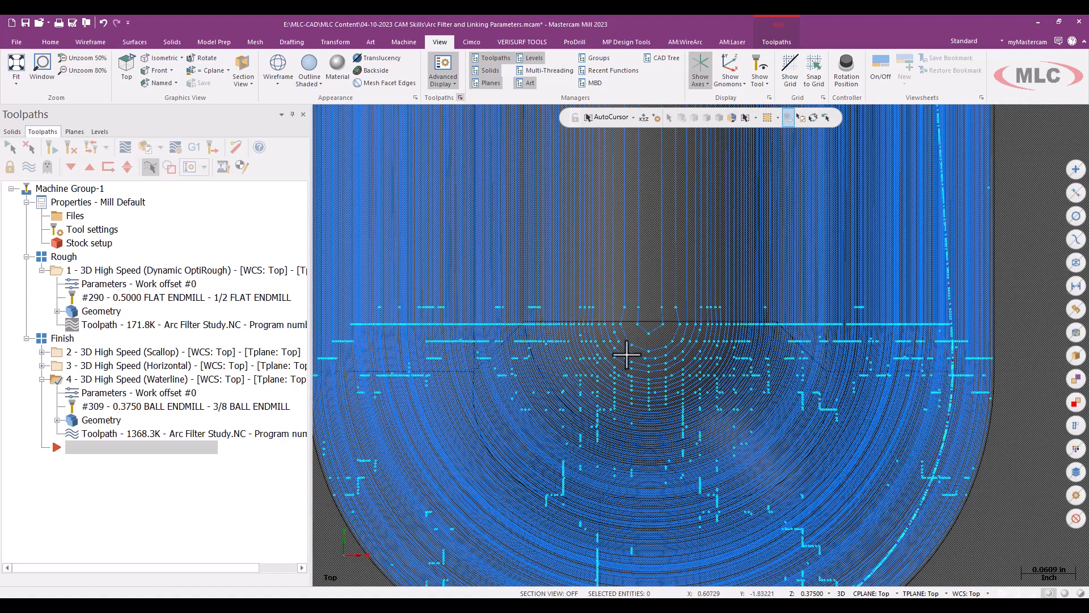
pyautogui.scroll(1, 671, 324)
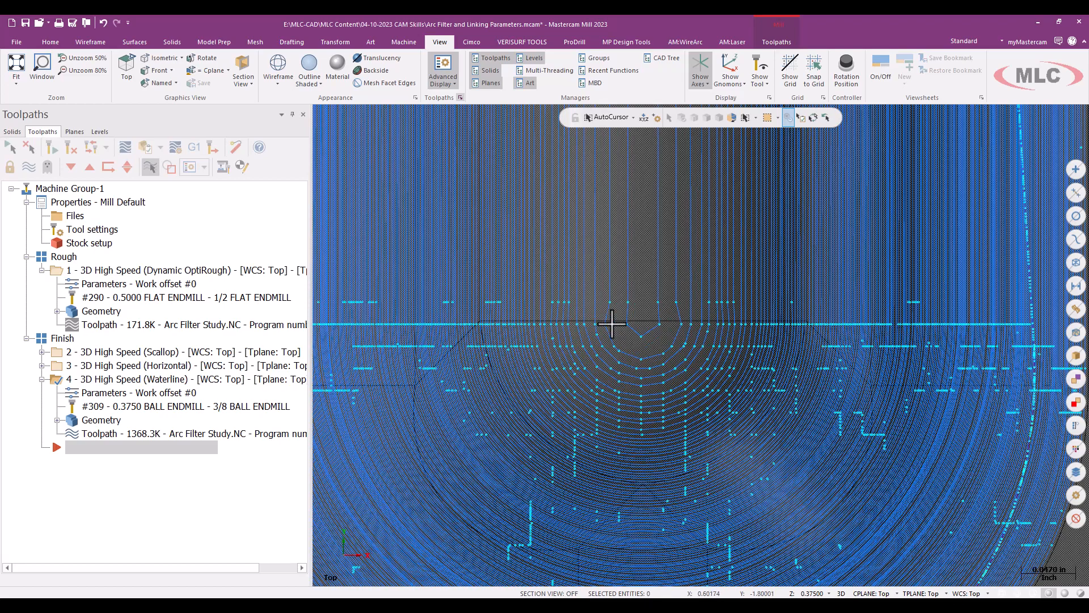
pyautogui.scroll(1, 605, 324)
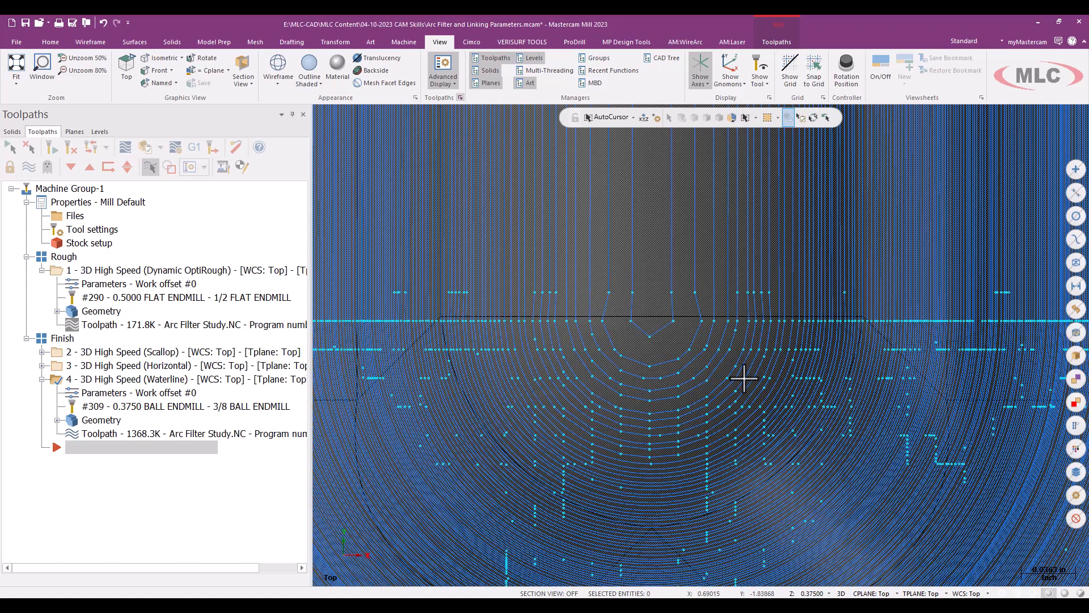
pyautogui.scroll(-4, 584, 254)
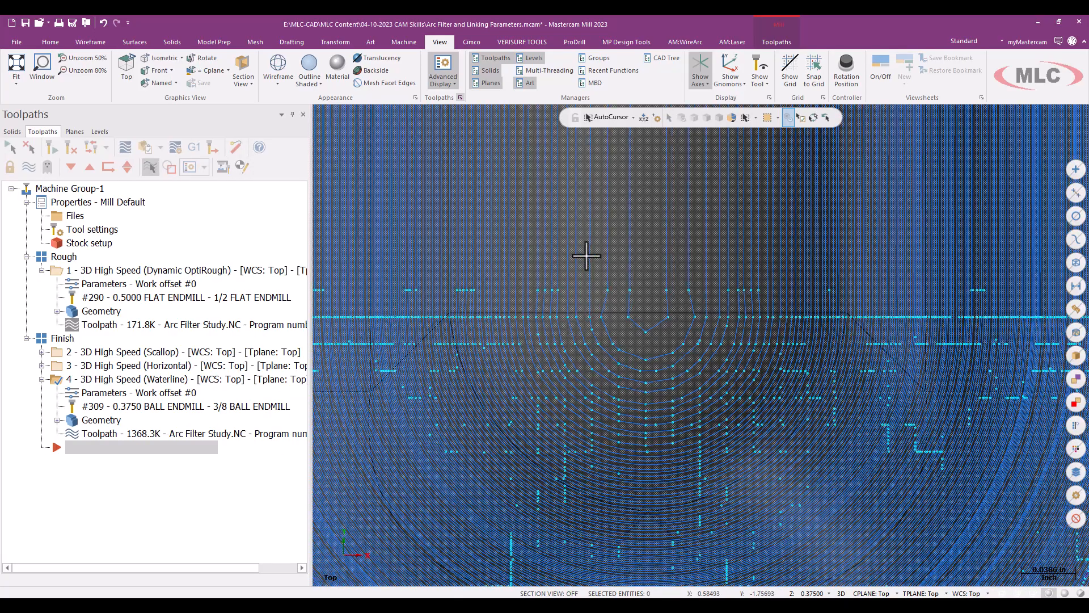
pyautogui.scroll(-2, 674, 353)
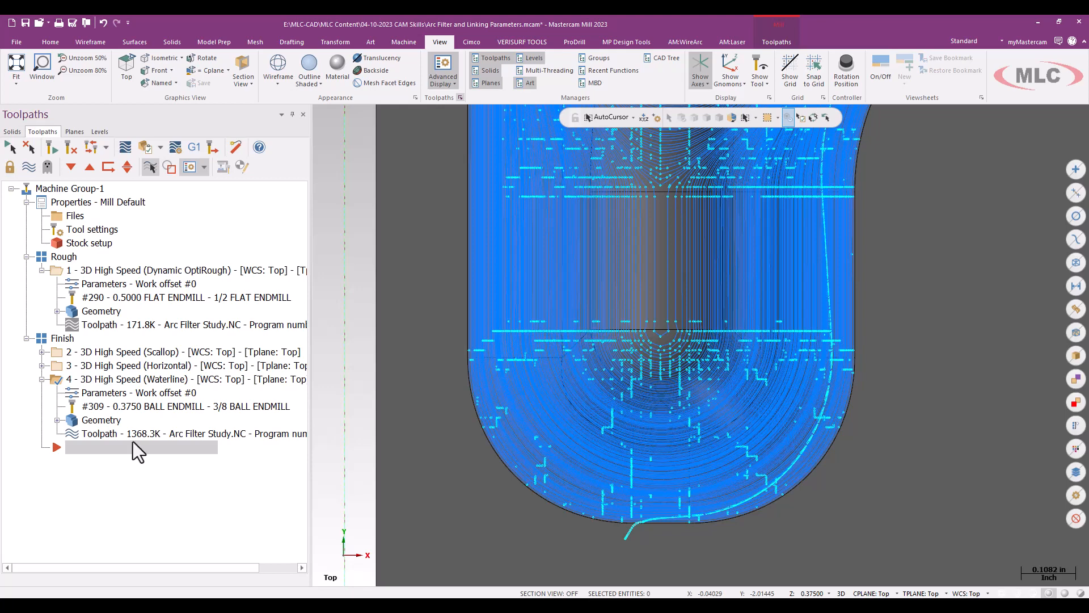
# - Copy Waterline operation 4 after itself in the Finish group and move the insert position below the copy
pyautogui.click(41, 379)
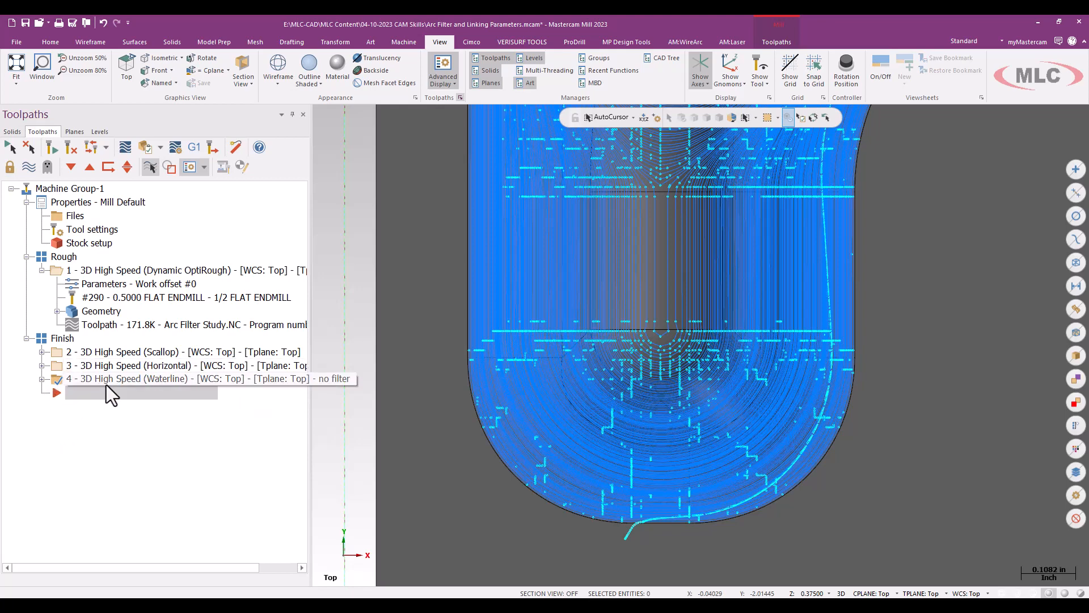
pyautogui.moveTo(106, 378); pyautogui.dragTo(111, 424, button='right')
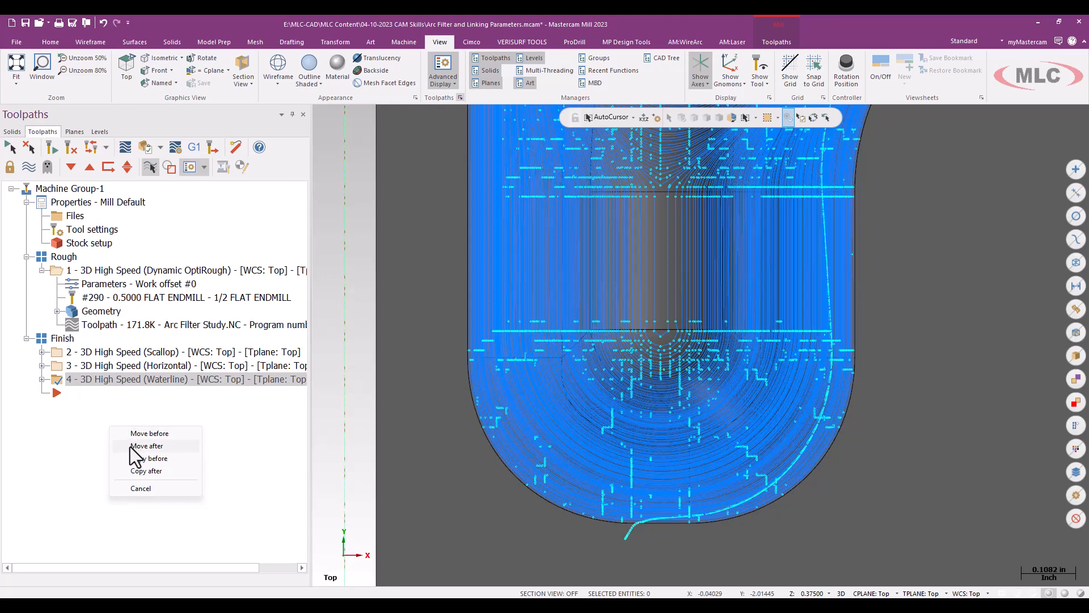
pyautogui.click(79, 467)
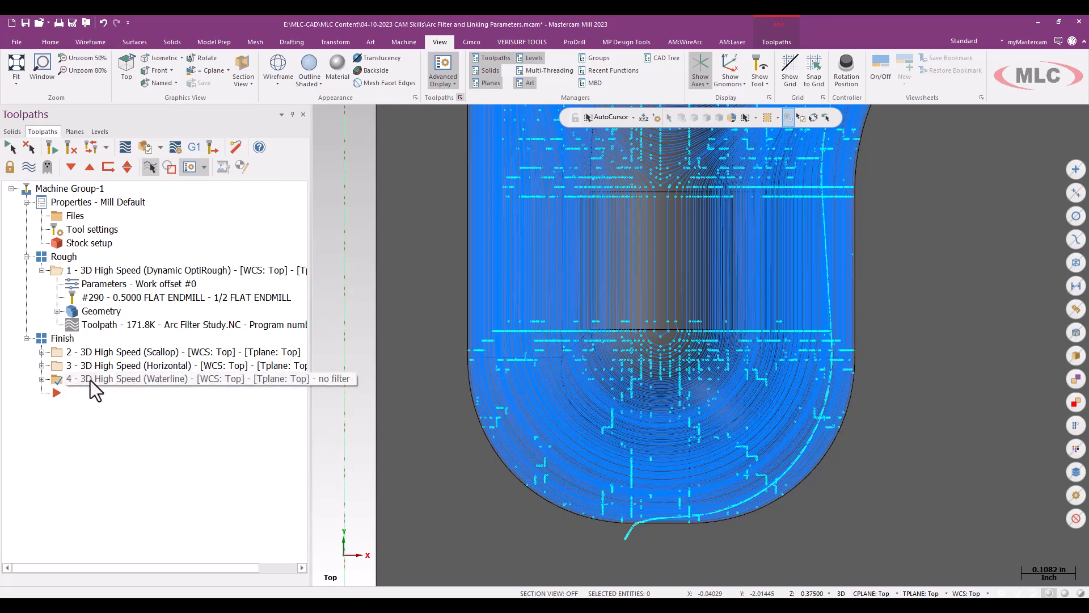
pyautogui.moveTo(90, 380); pyautogui.dragTo(91, 428, button='right')
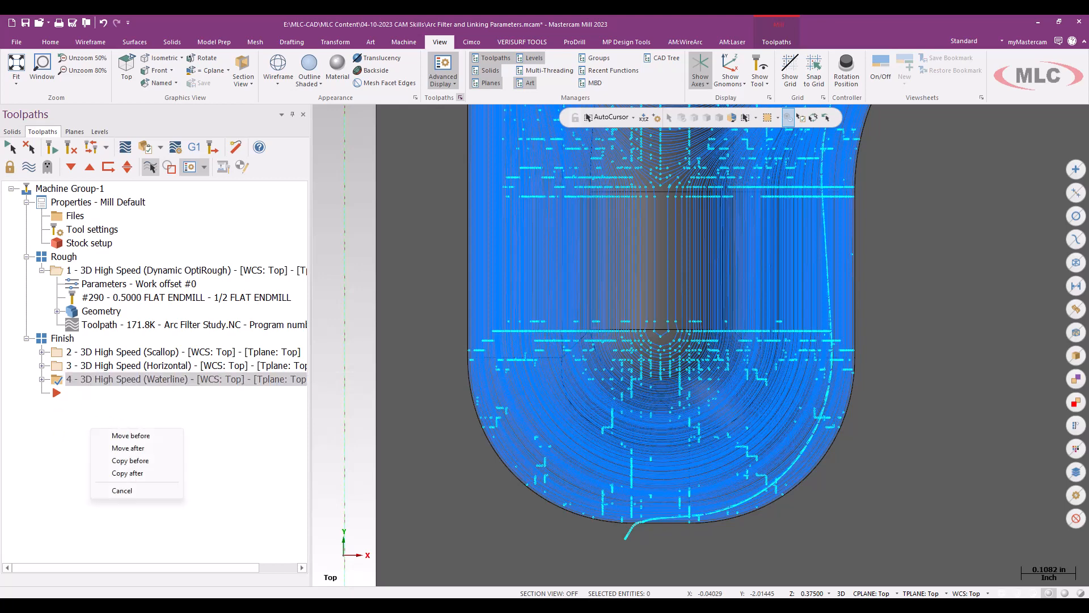
pyautogui.click(134, 475)
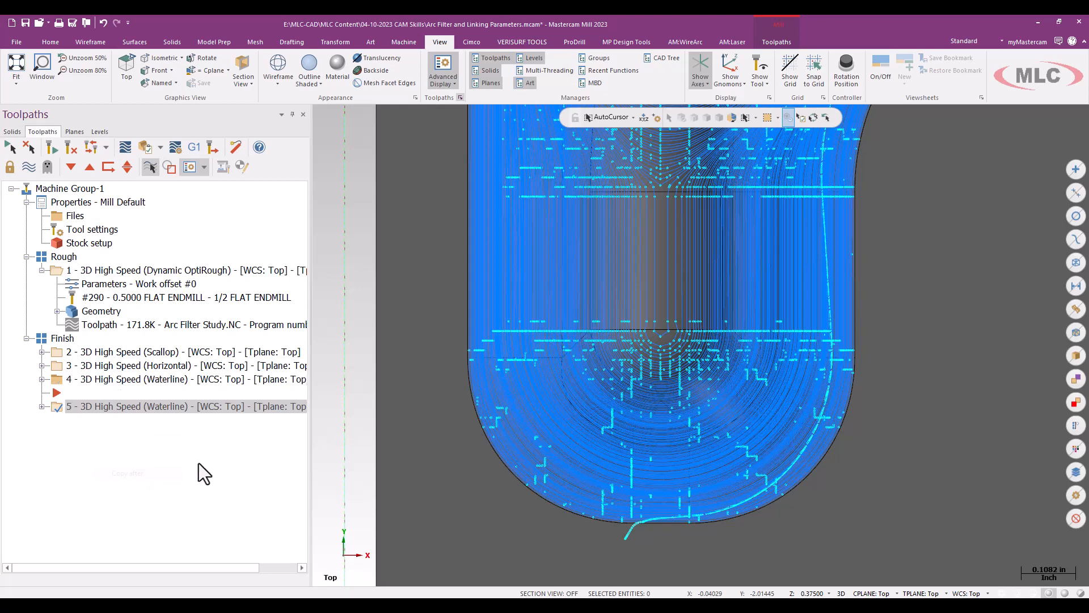
pyautogui.click(71, 166)
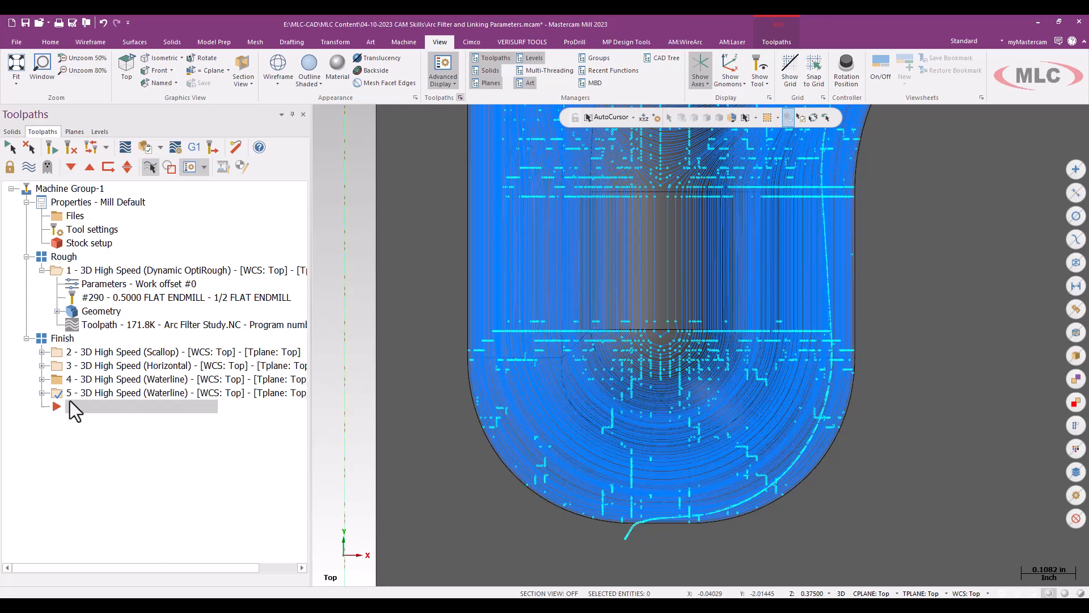
# - Enable Line/Arc Filtering with arcs in XY, XZ and YZ, plus Smoothing Settings, in the copied Waterline operation's parameters
pyautogui.click(40, 393)
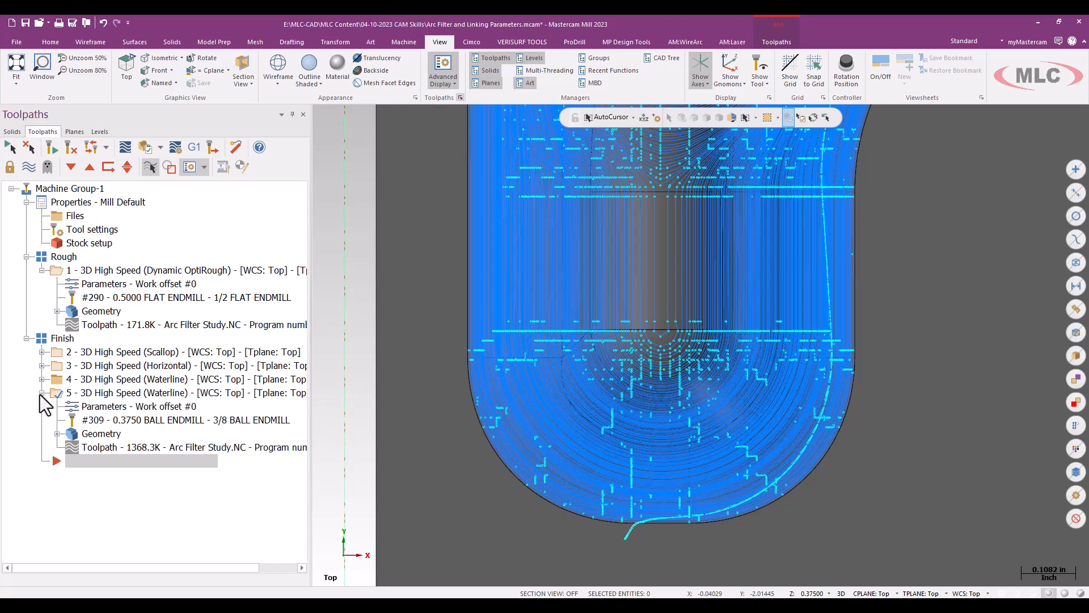
pyautogui.click(111, 406)
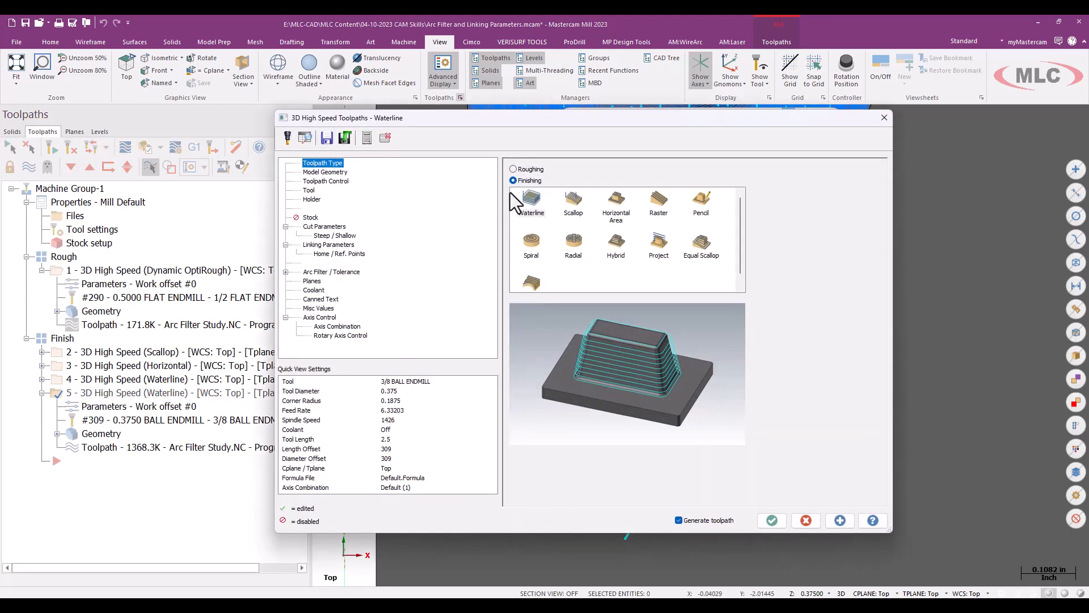
pyautogui.click(332, 272)
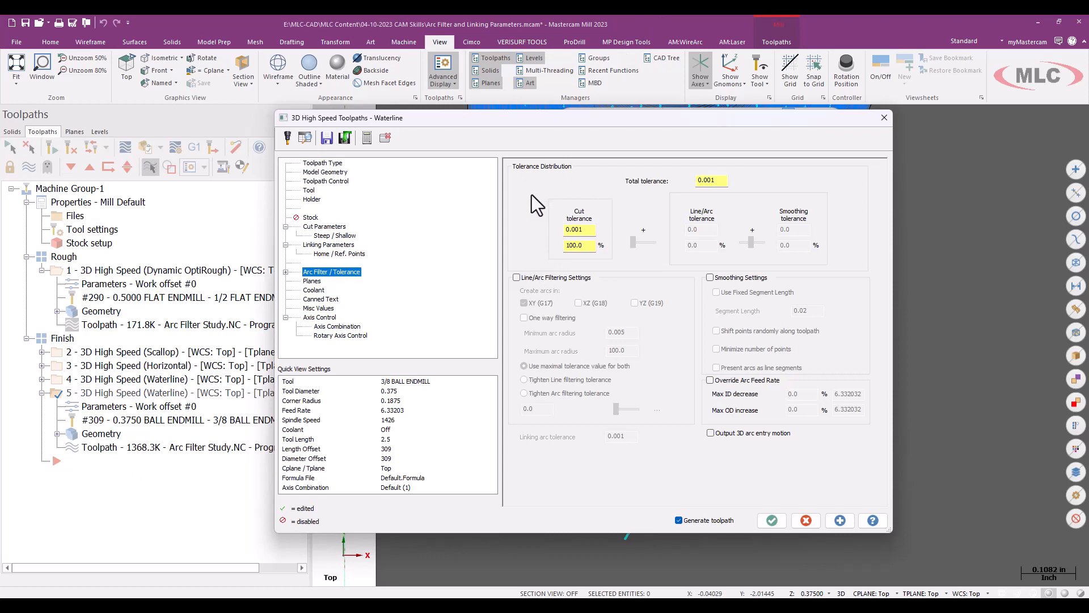
pyautogui.click(517, 278)
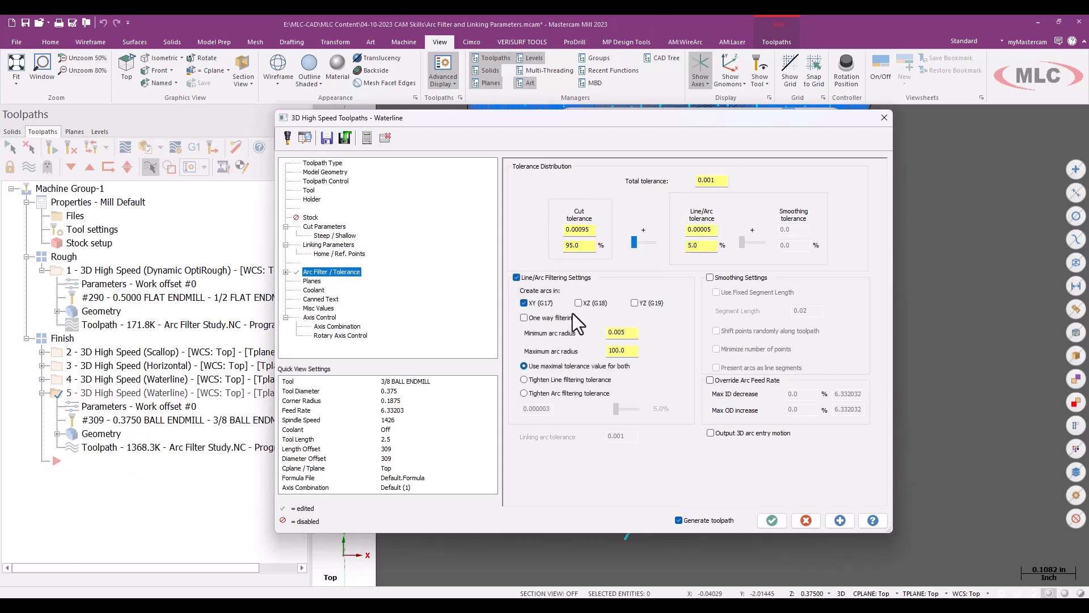
pyautogui.click(579, 303)
pyautogui.click(710, 278)
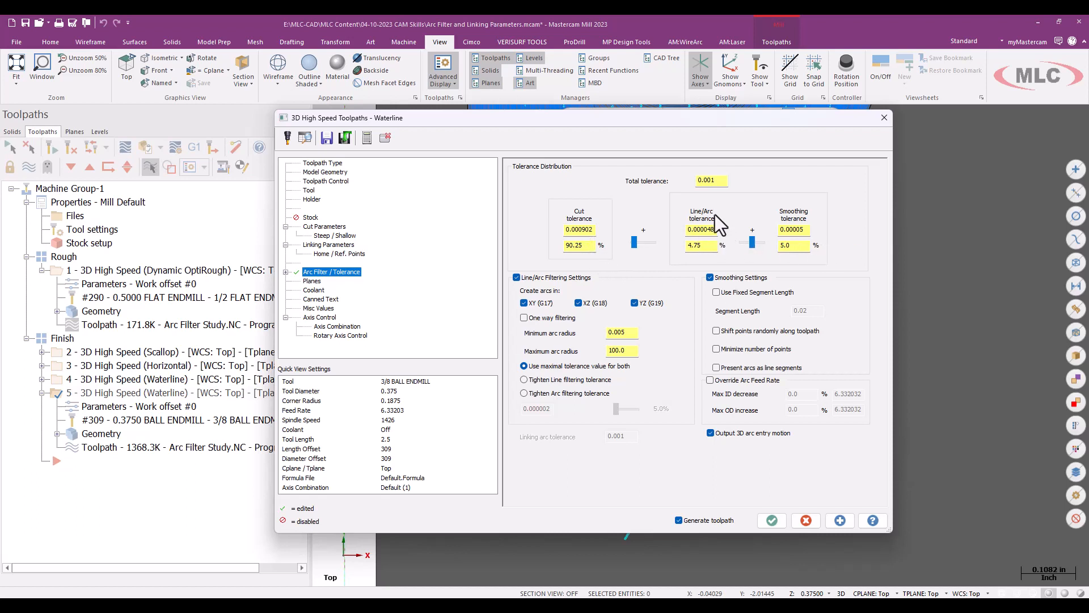
# - Set the copied Waterline operation's cut tolerance to 20% and line/arc tolerance to 40%, and generate its toolpath
pyautogui.doubleClick(588, 246)
pyautogui.write('20')
pyautogui.press('Tab')
pyautogui.press('Tab')
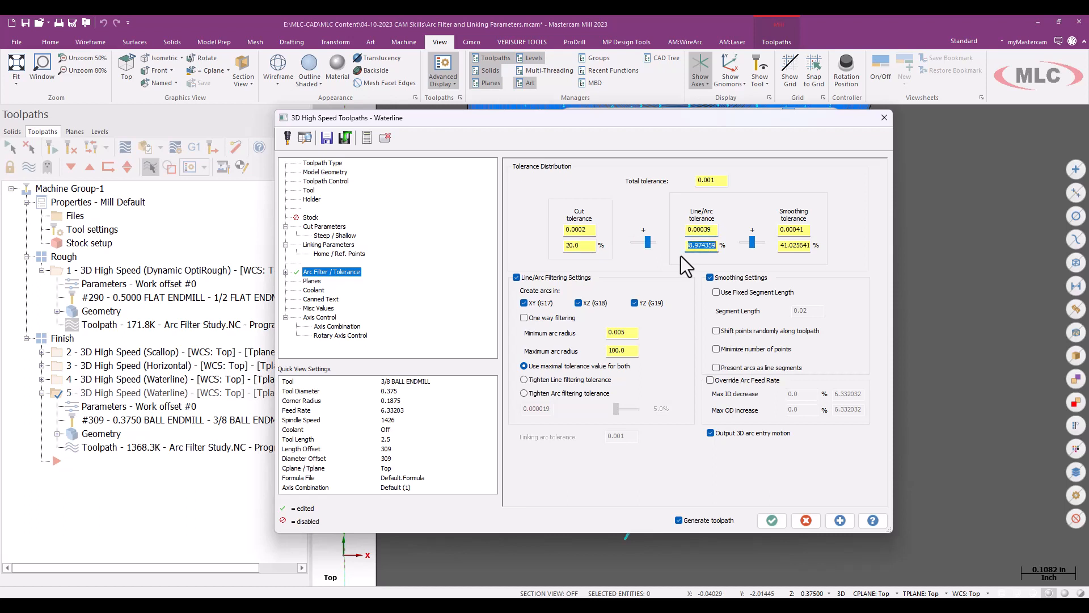
pyautogui.write('40')
pyautogui.press('Tab')
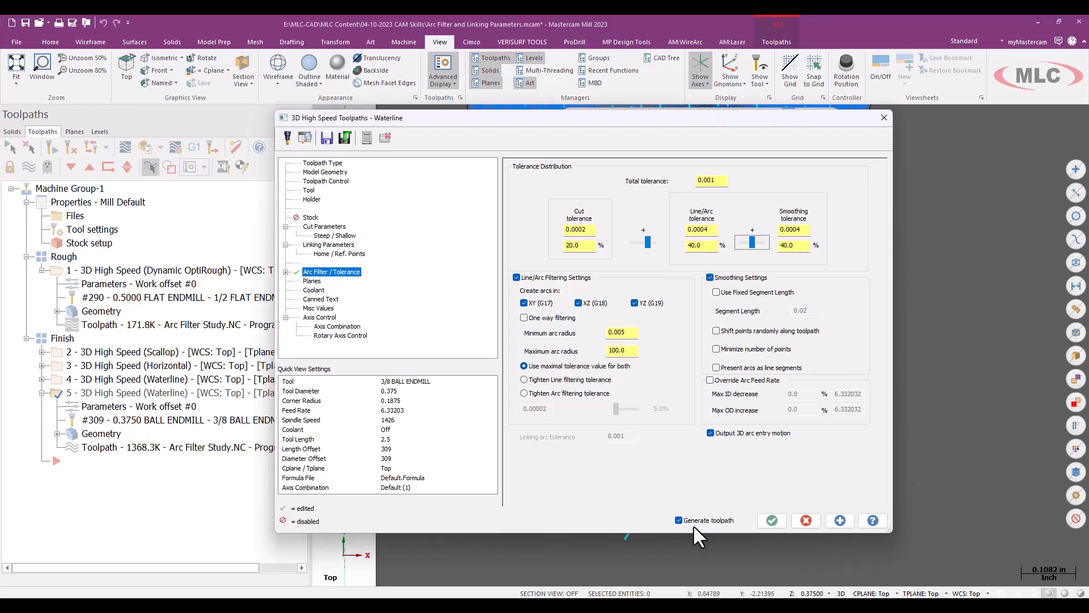
pyautogui.click(772, 520)
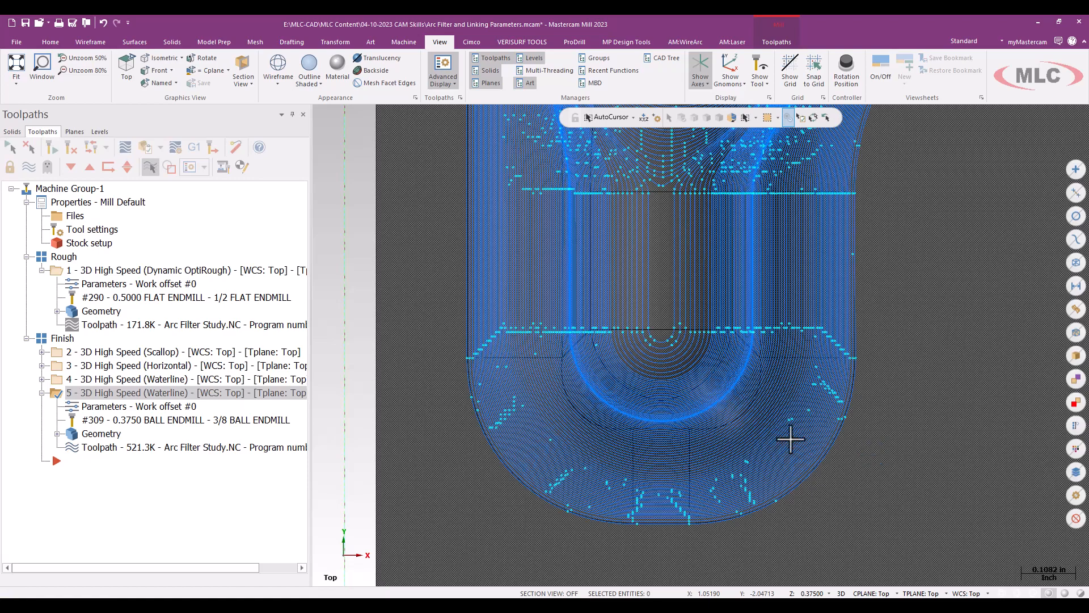
# - Compare the endpoint distribution of the original Waterline toolpath with the filtered copy at the boss's rounded end
pyautogui.click(120, 379)
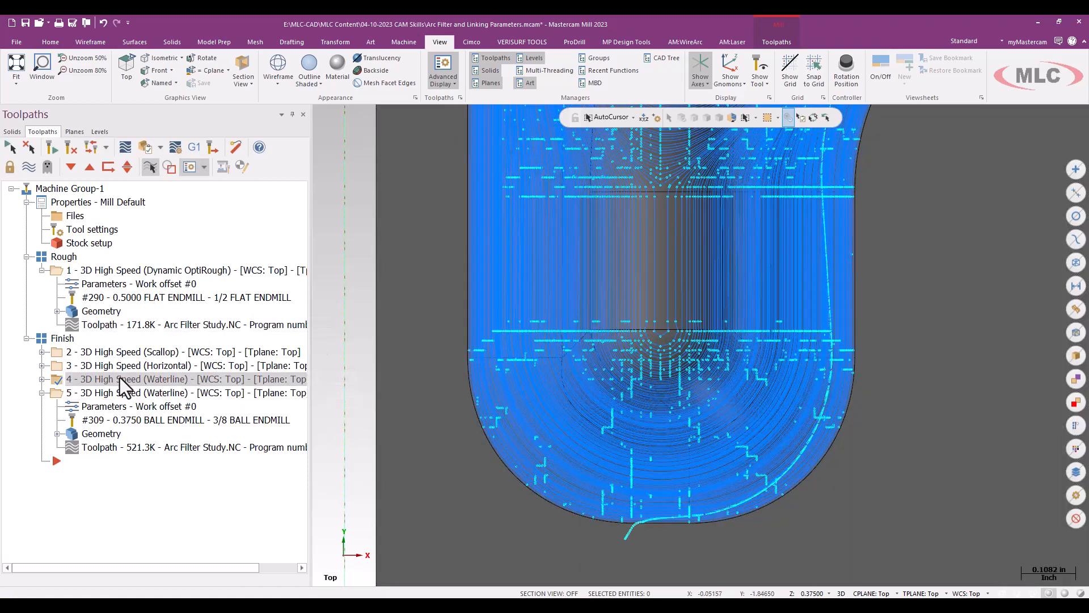
pyautogui.scroll(2, 550, 290)
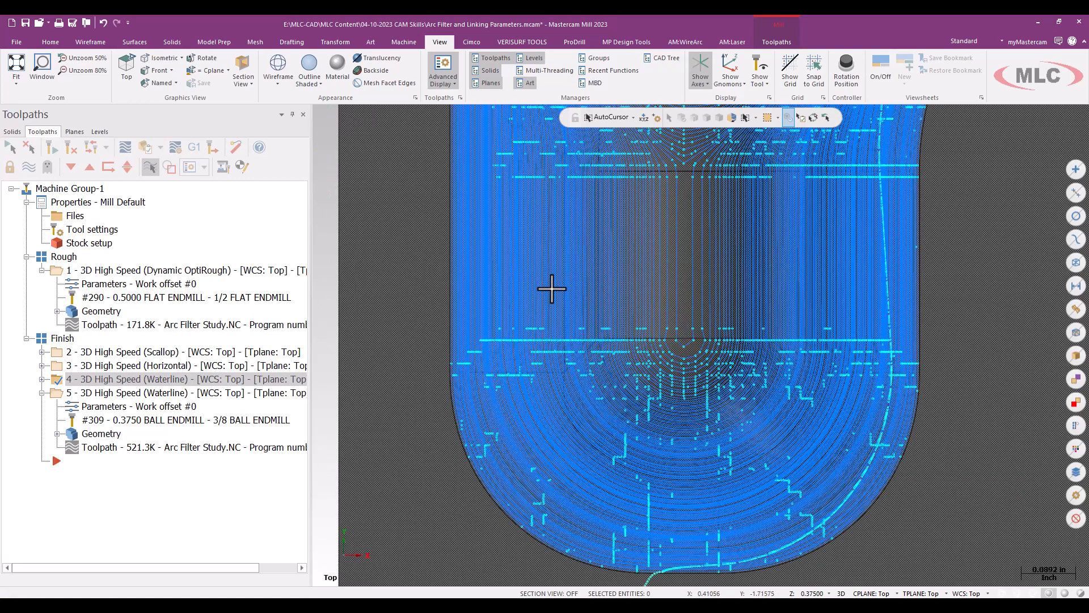
pyautogui.scroll(1, 533, 344)
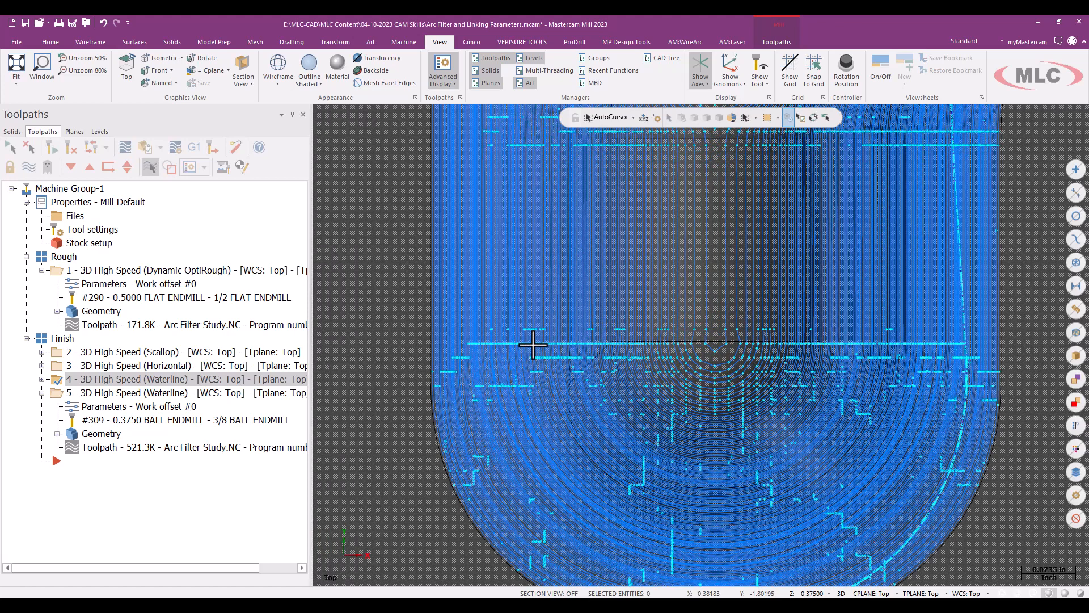
pyautogui.scroll(-1, 539, 308)
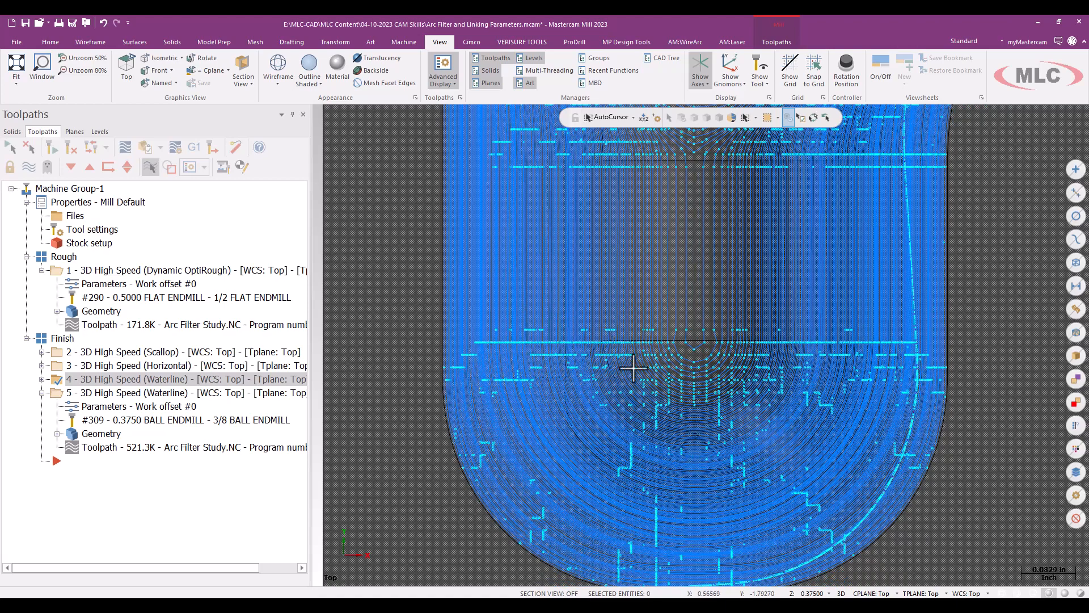
pyautogui.scroll(-3, 585, 443)
pyautogui.scroll(-5, 585, 442)
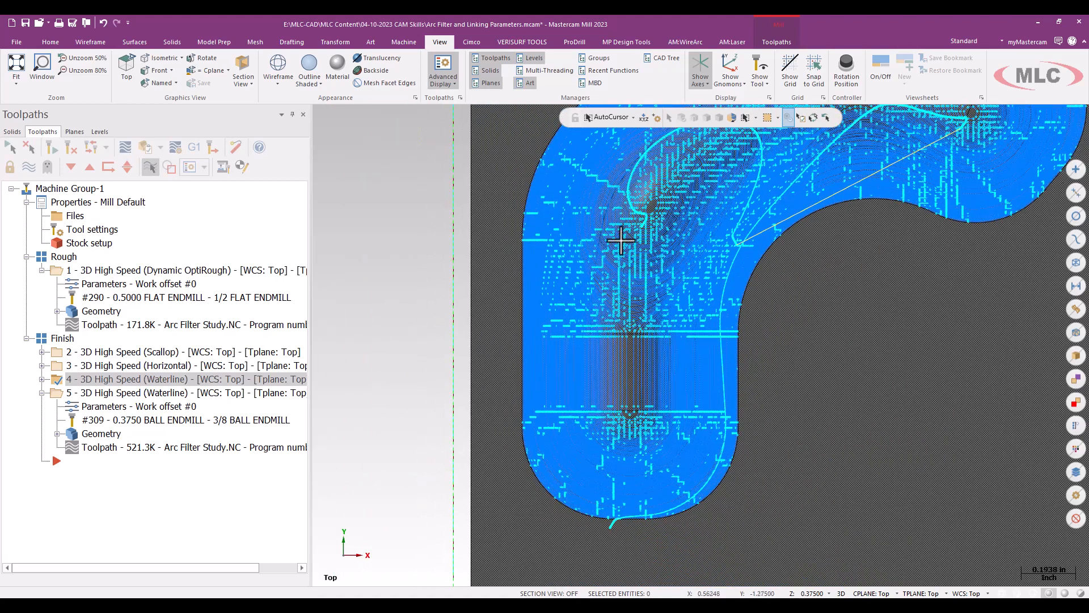
pyautogui.scroll(5, 561, 471)
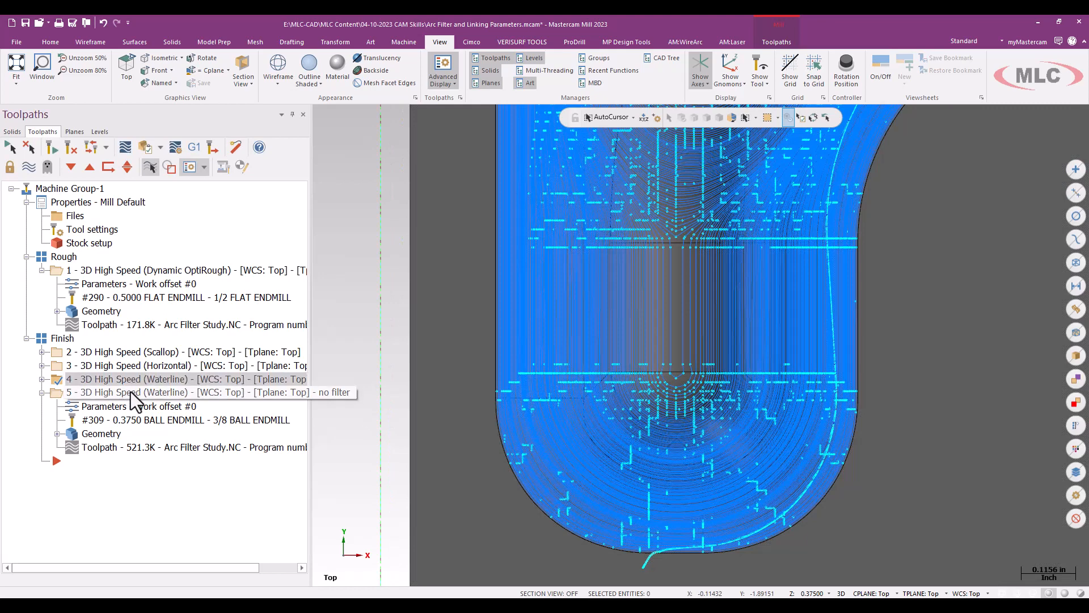
pyautogui.click(131, 392)
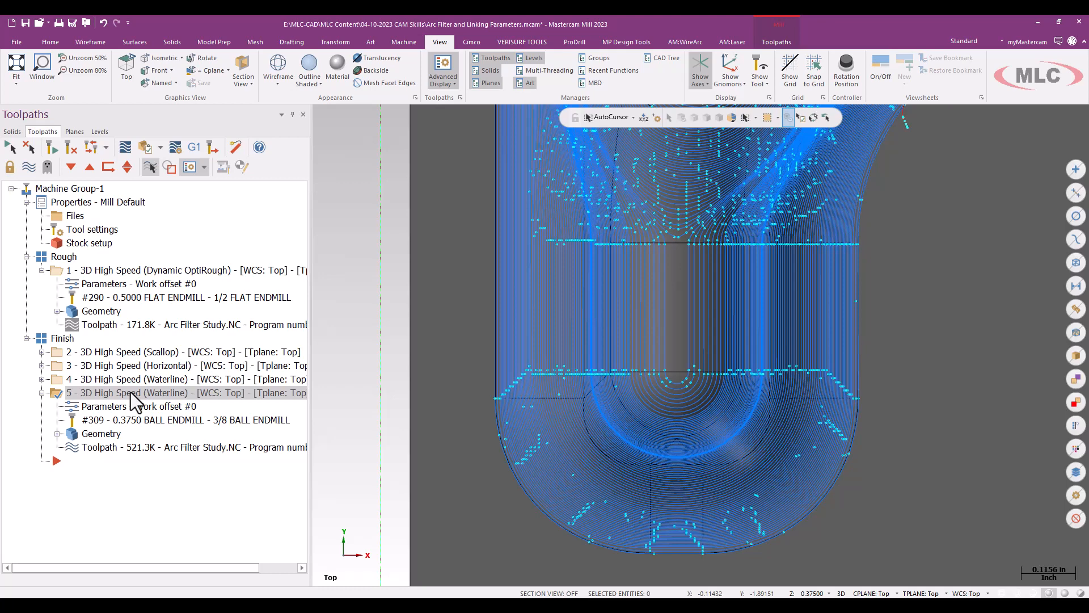
# - Inspect the endpoints of Waterline operations 4 and 5 up close where the boss's straight section meets its rounded end
pyautogui.click(136, 379)
pyautogui.scroll(1, 689, 401)
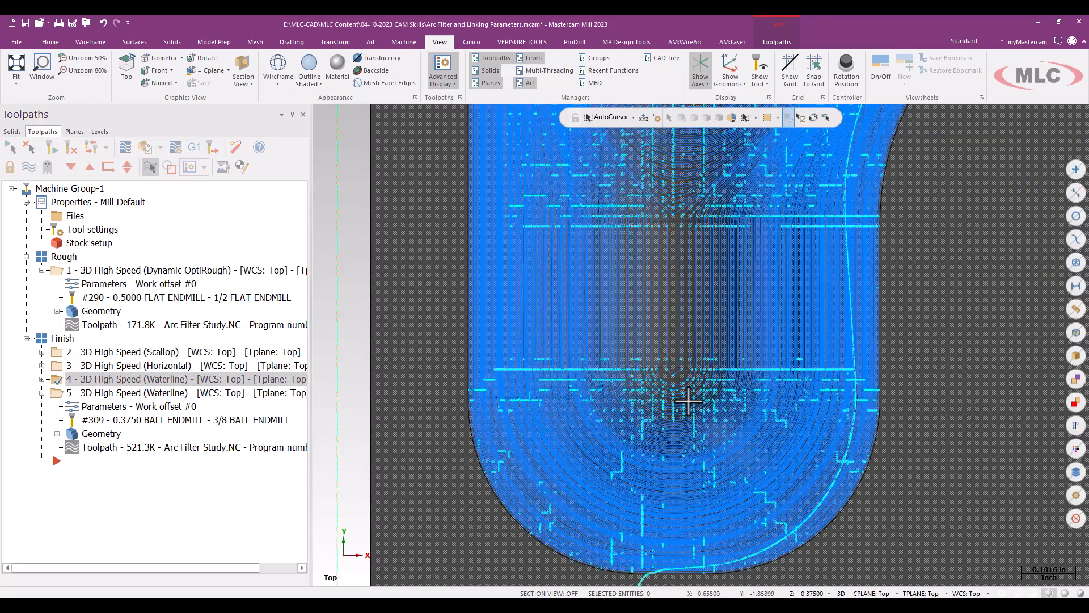
pyautogui.scroll(5, 688, 401)
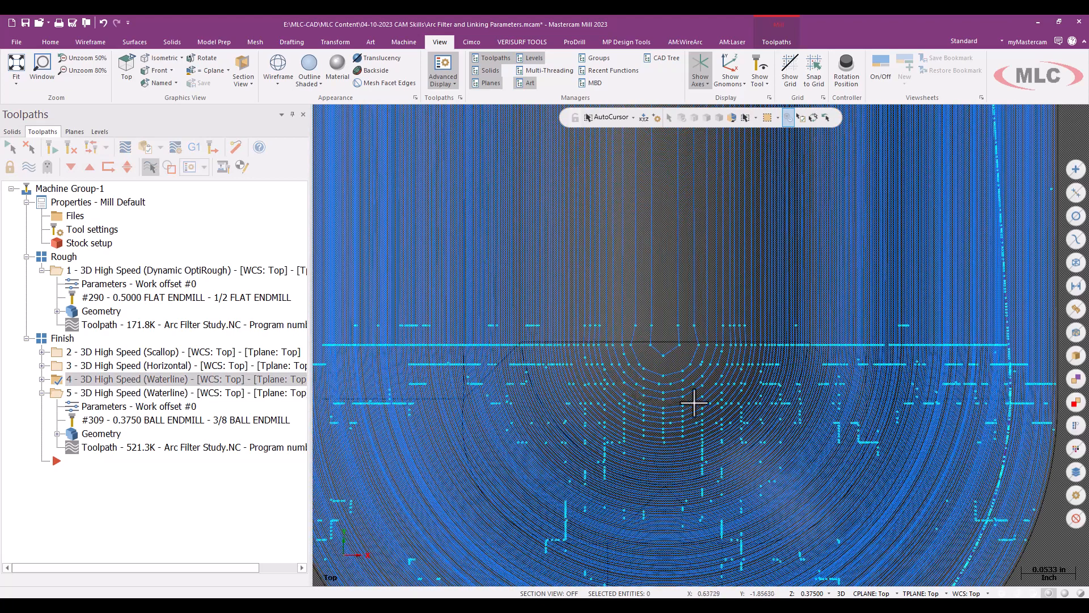
pyautogui.click(144, 393)
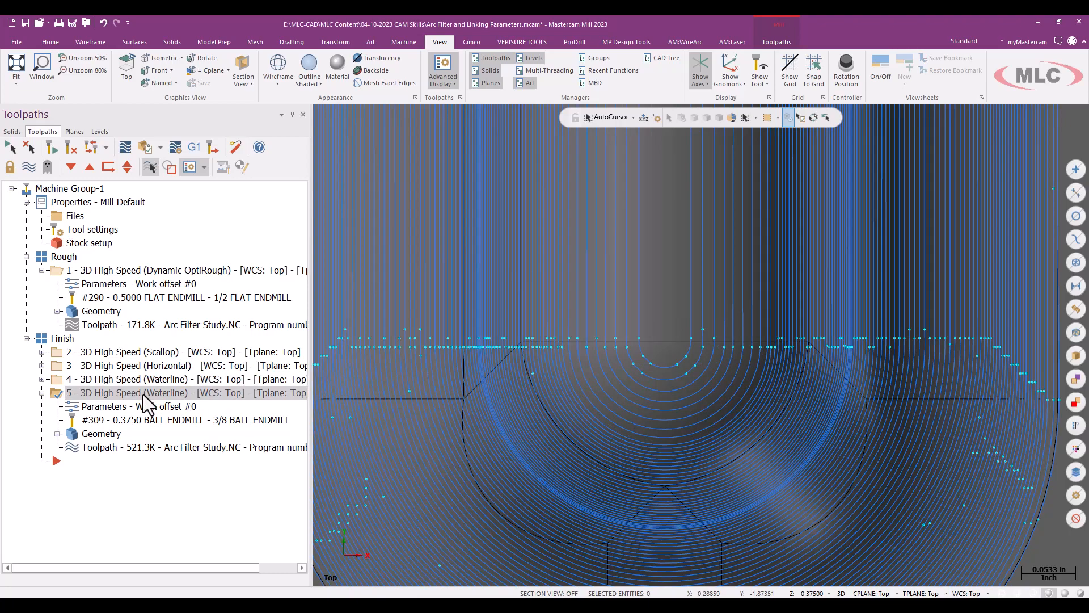
pyautogui.scroll(-2, 586, 394)
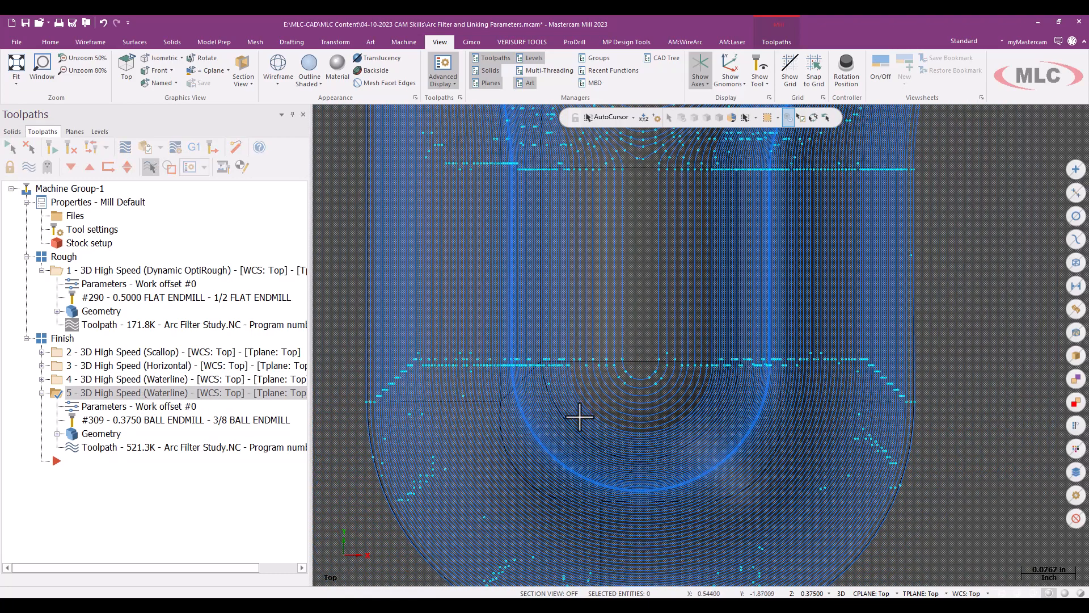
# - Compare the endpoint patterns of Waterline operations 4 and 5 over the whole boss, from above and in a tilted 3D view
pyautogui.scroll(-6, 570, 454)
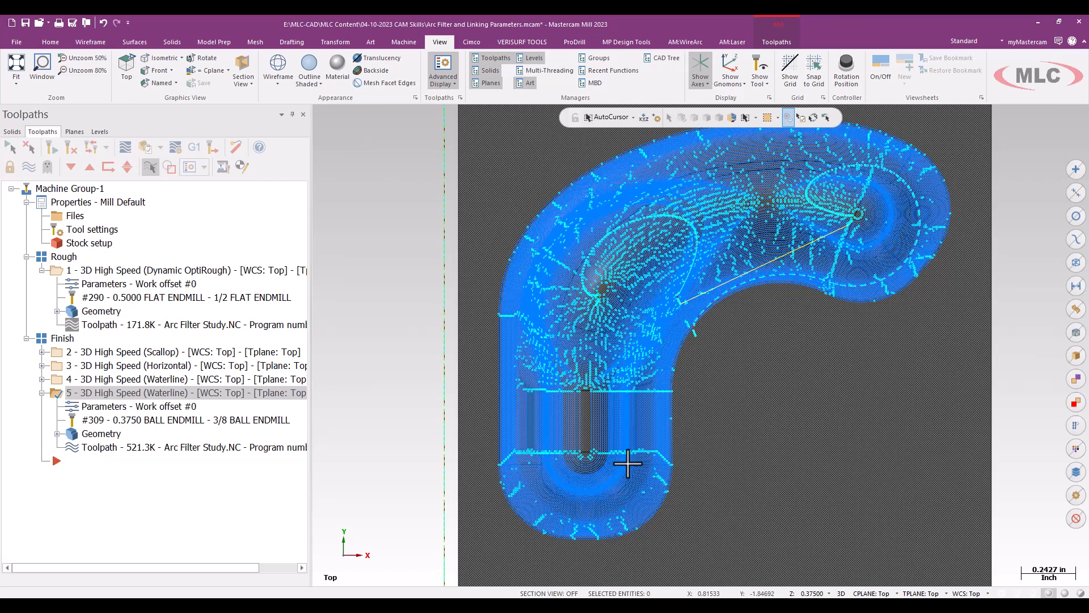
pyautogui.click(124, 379)
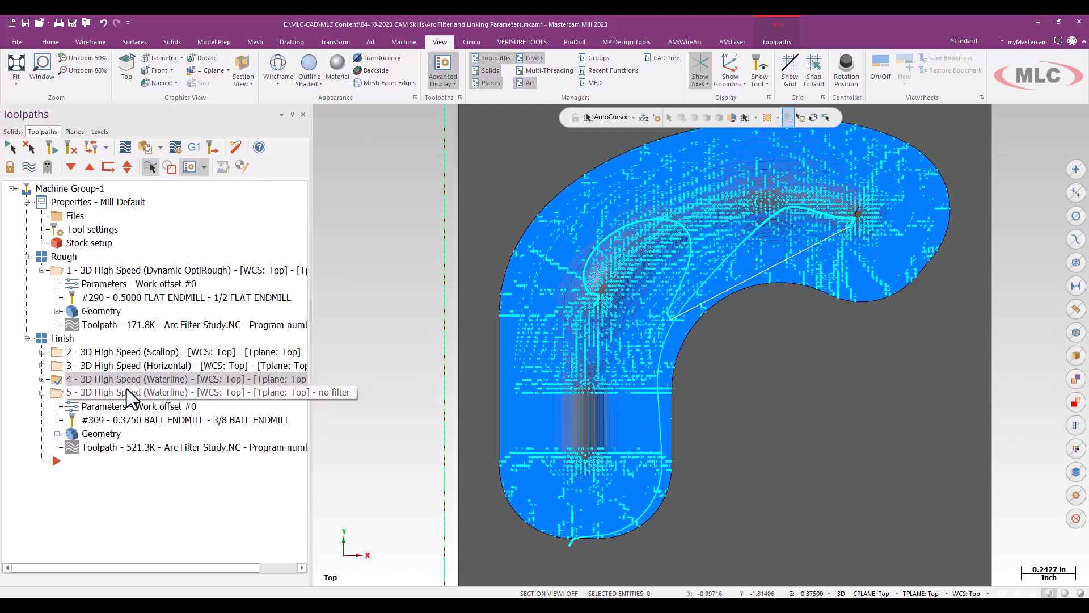
pyautogui.click(126, 392)
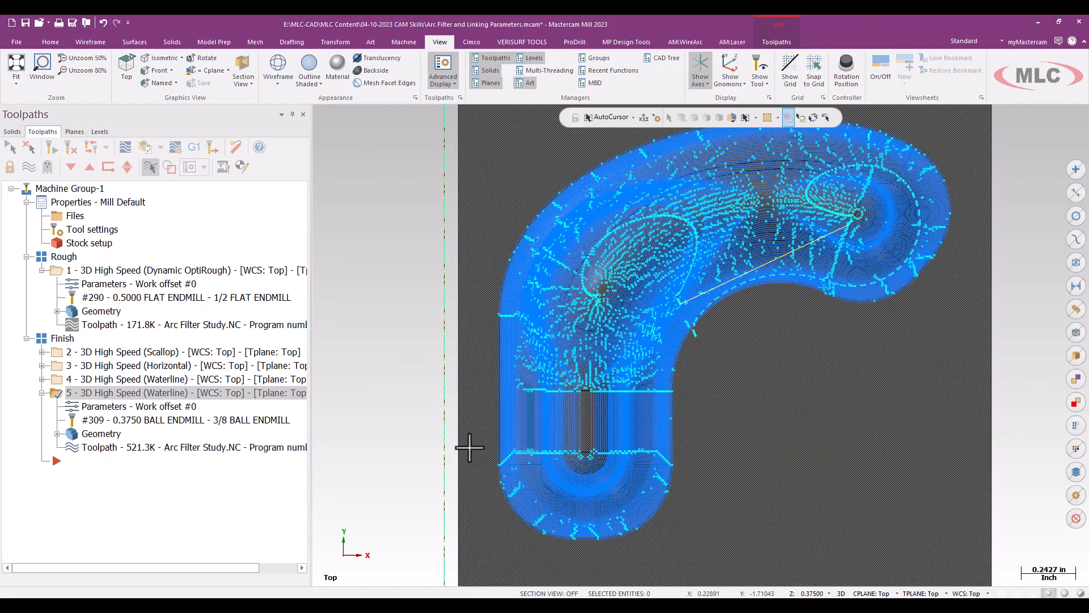
pyautogui.moveTo(474, 486); pyautogui.dragTo(435, 427, button='middle')
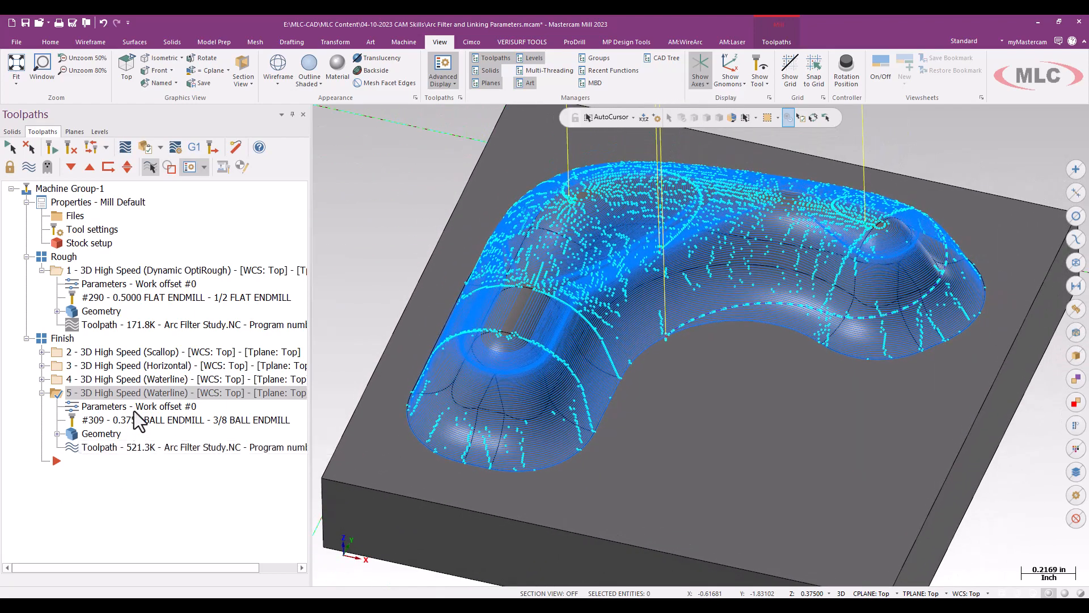
pyautogui.click(131, 379)
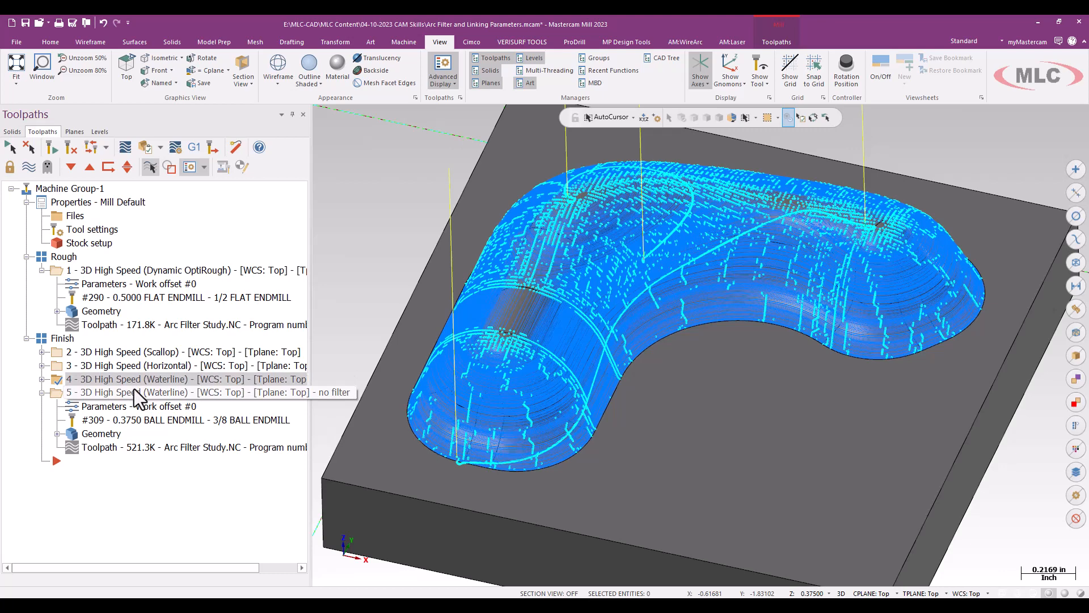
pyautogui.click(120, 395)
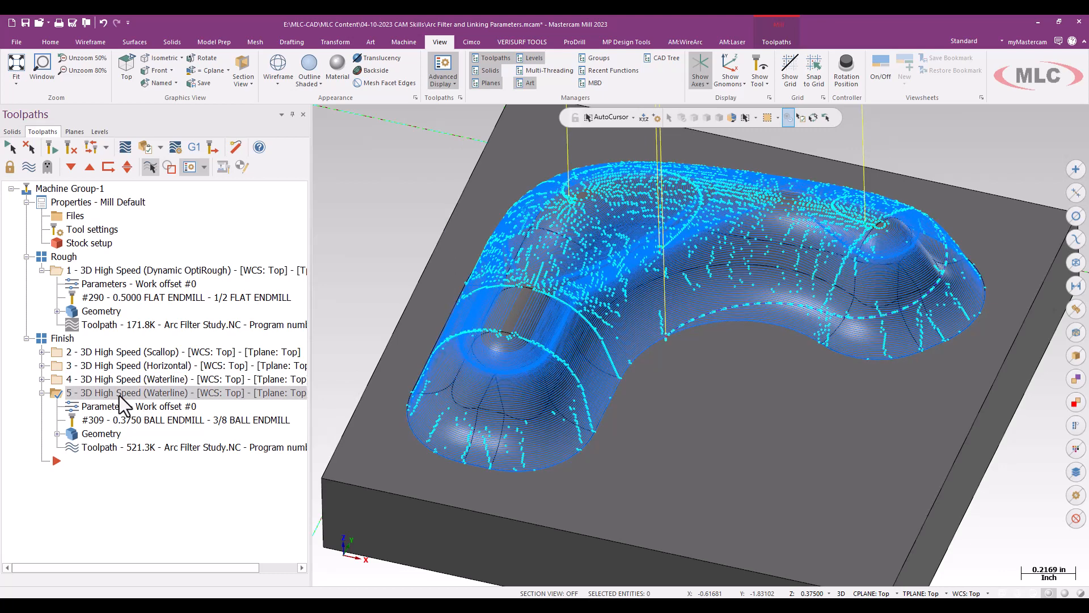